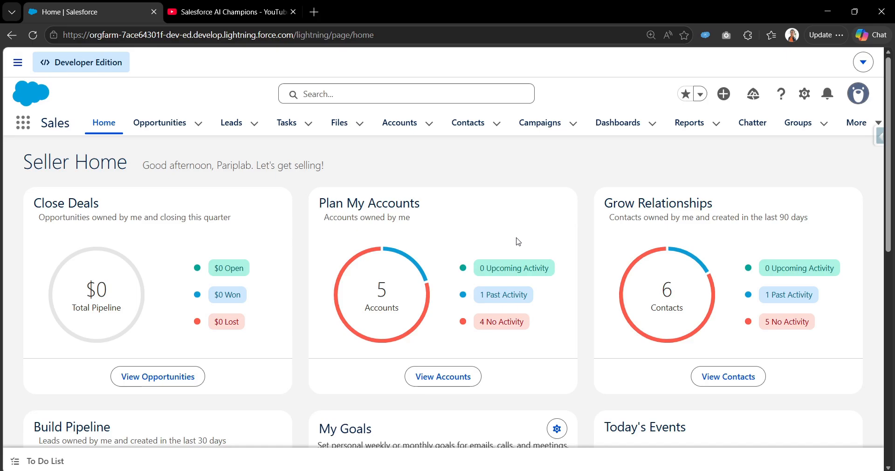
Step: Open Setup and navigate to the Flows page through Quick Find
click(806, 96)
click(756, 149)
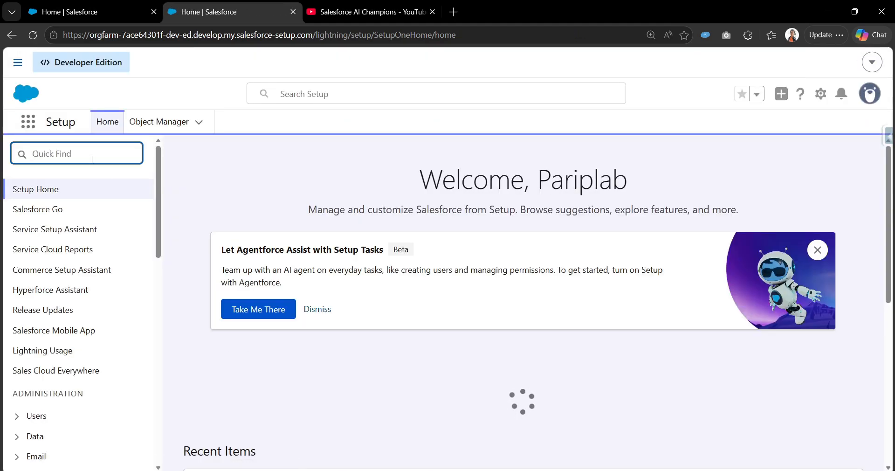
text(flows)
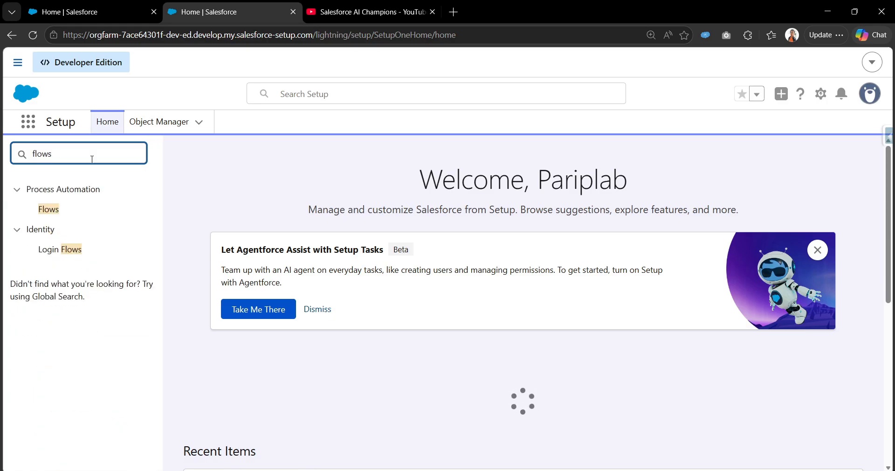
click(41, 217)
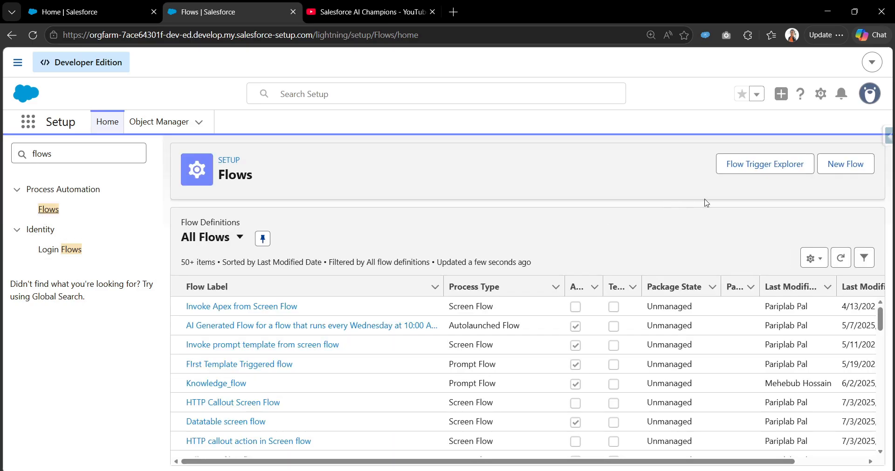
Step: Create a new flow of type Screen Flow
click(846, 174)
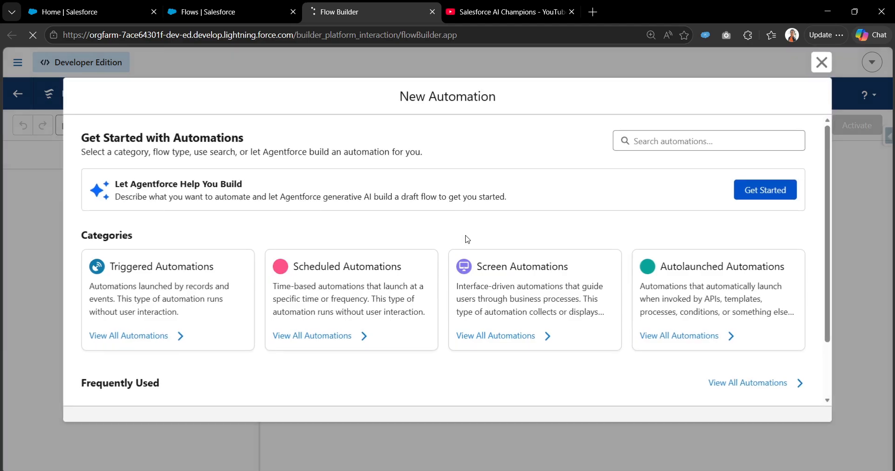
click(546, 290)
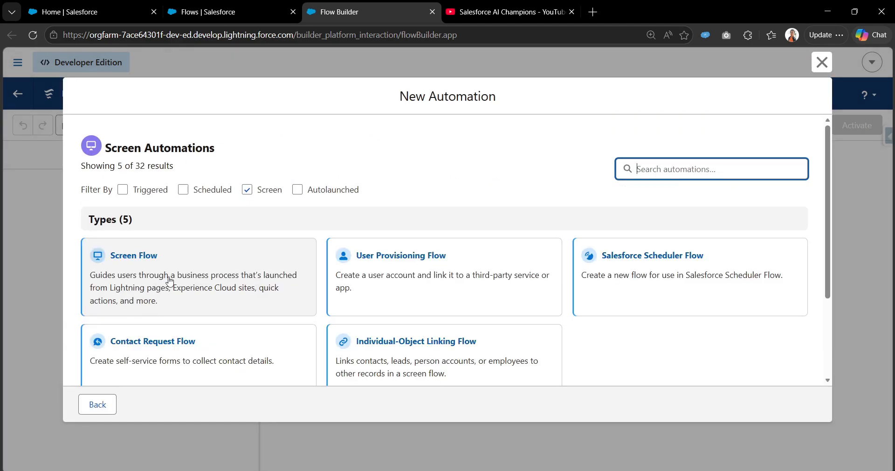
click(178, 263)
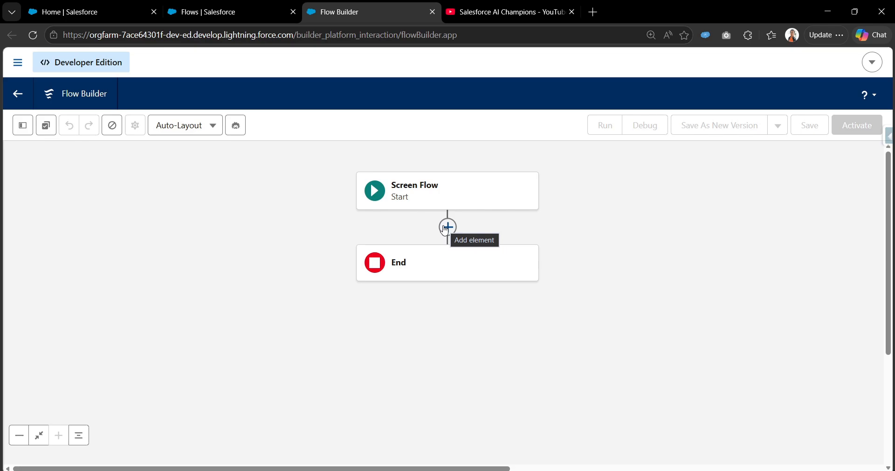
Step: Add a Get Records element between Start and End
click(447, 227)
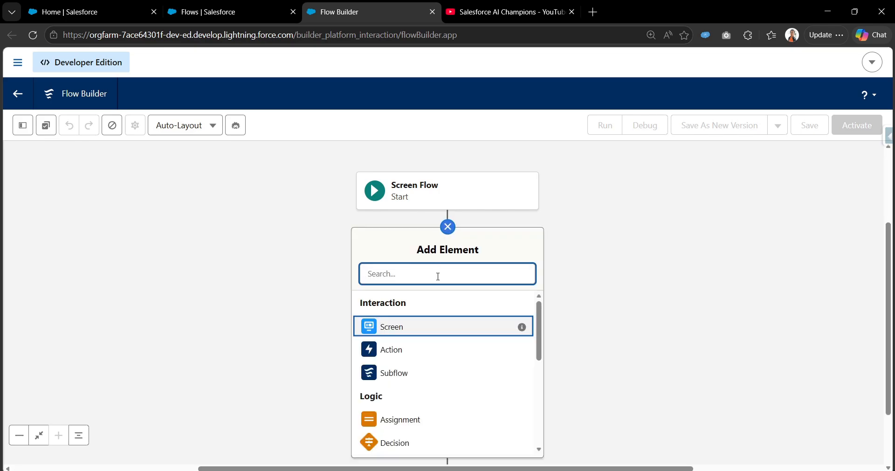
text(get)
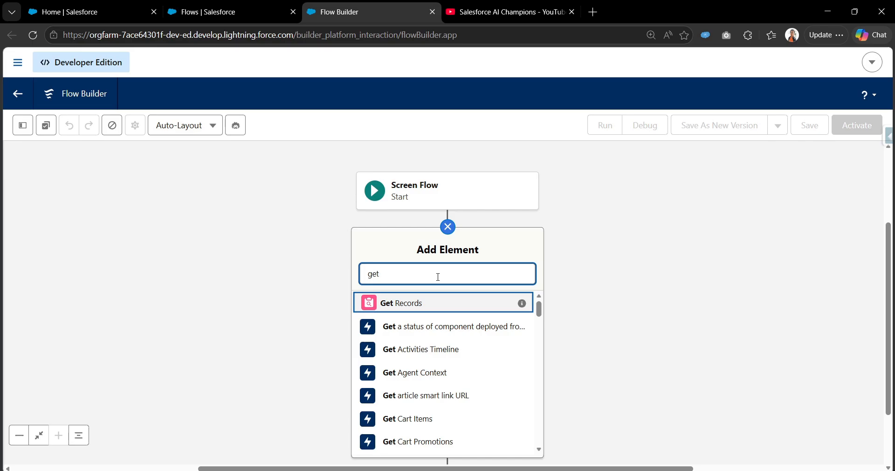
click(430, 310)
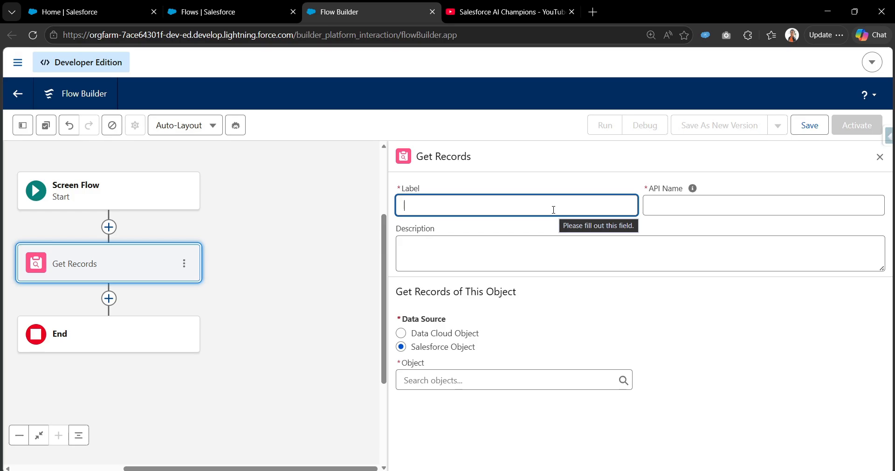
Step: Label the Get Records element "Get content document Ids", letting the API name fill in
text(Get)
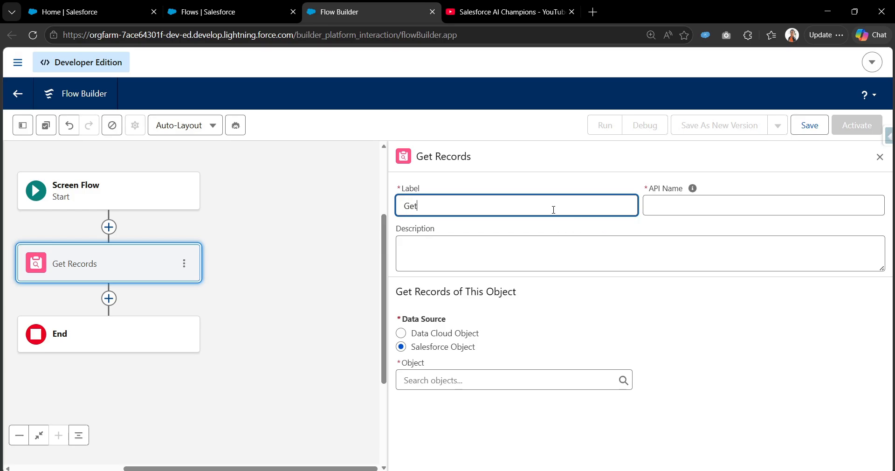
text( content document Ids)
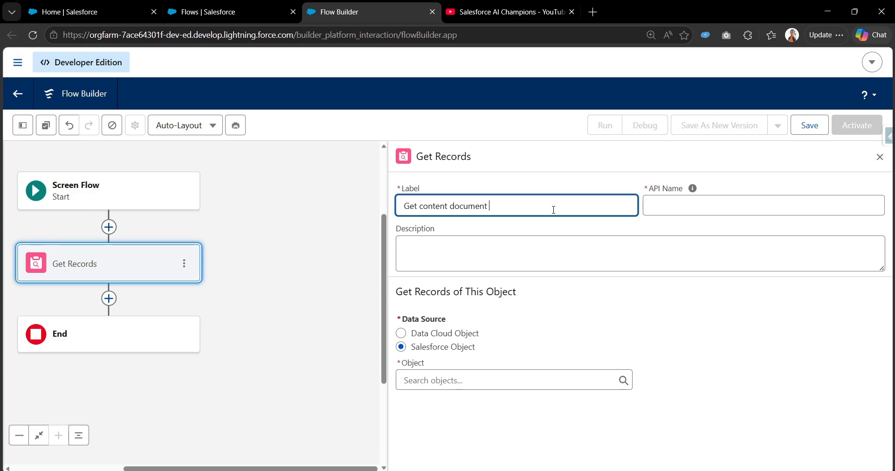
click(693, 188)
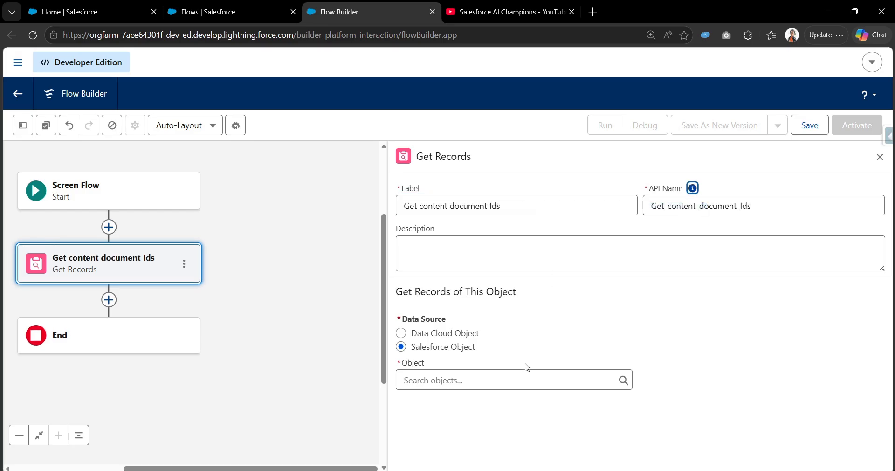
Step: Set the Get Records object to Content Document
click(482, 376)
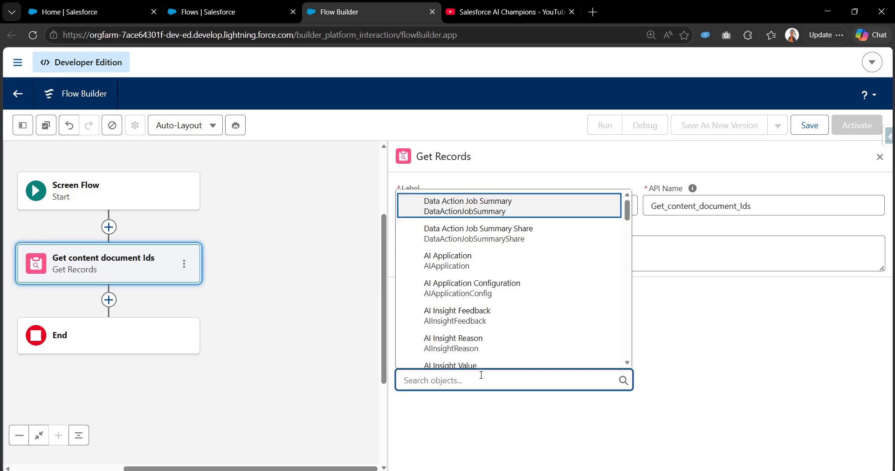
text(c)
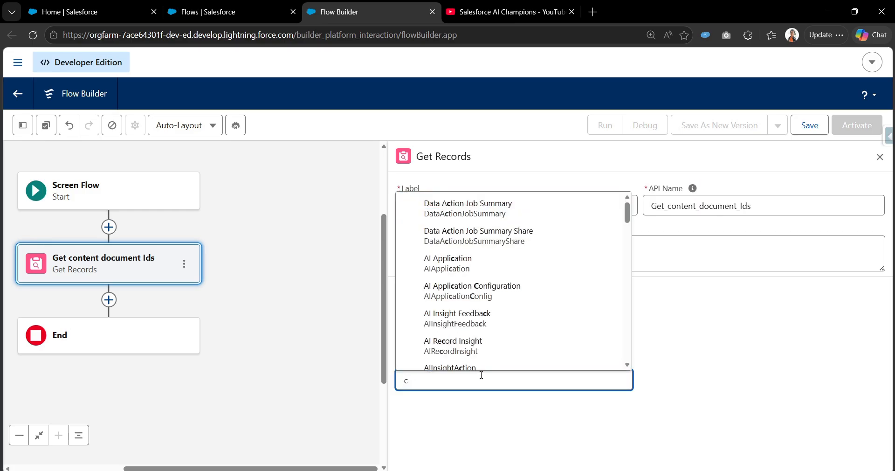
key(BackSpace)
text(cont)
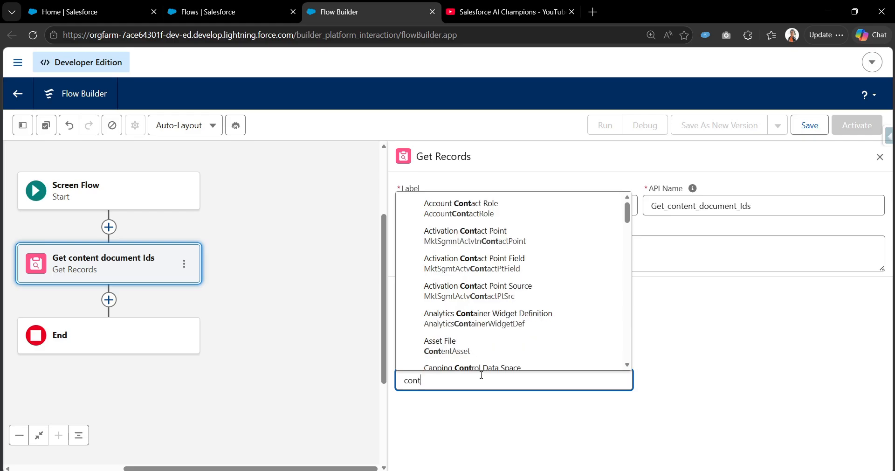
text(ent doc)
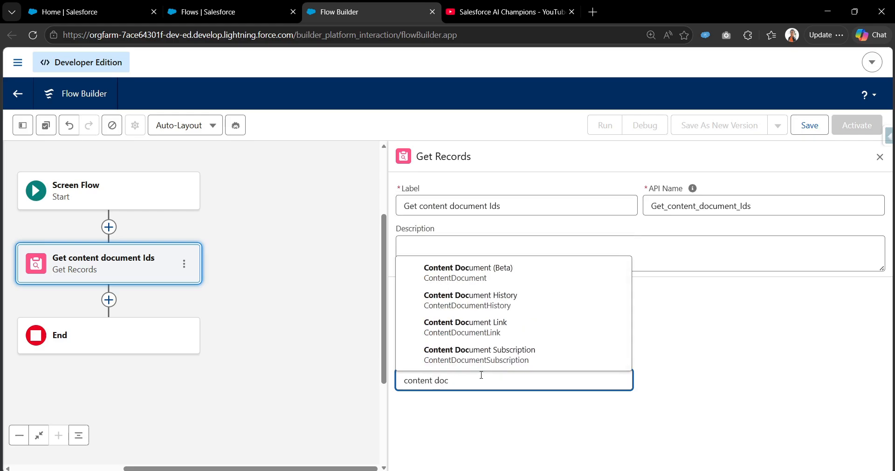
click(485, 279)
Step: Set the condition requirements to None—Get All Content Document Records and store all records
scroll(570, 386, down, 4)
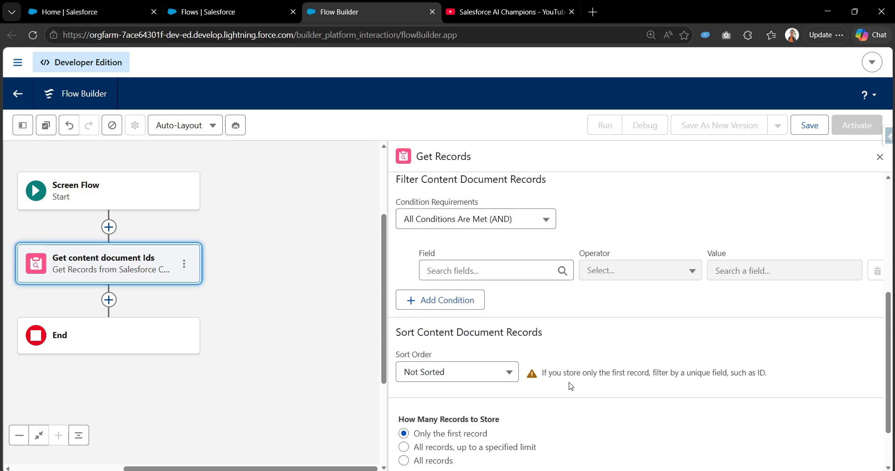
click(503, 219)
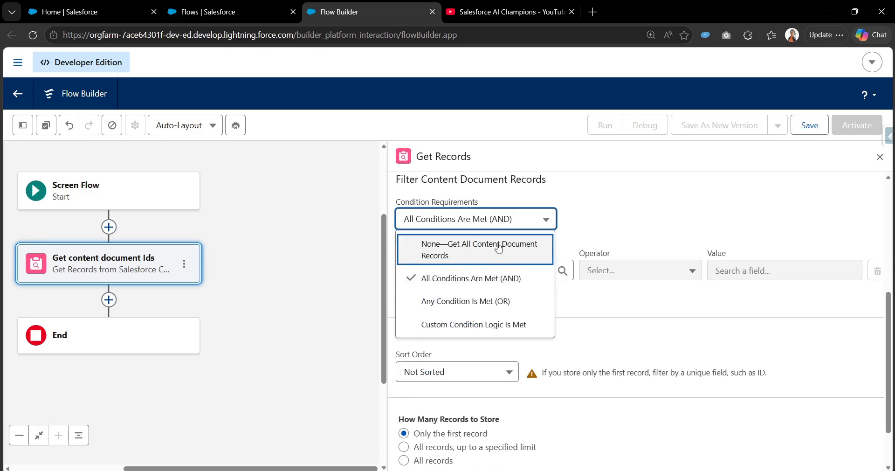
click(437, 254)
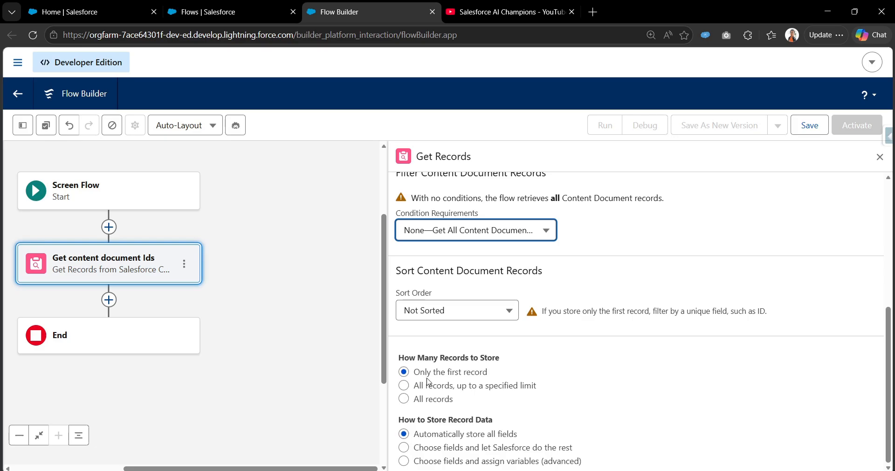
click(433, 400)
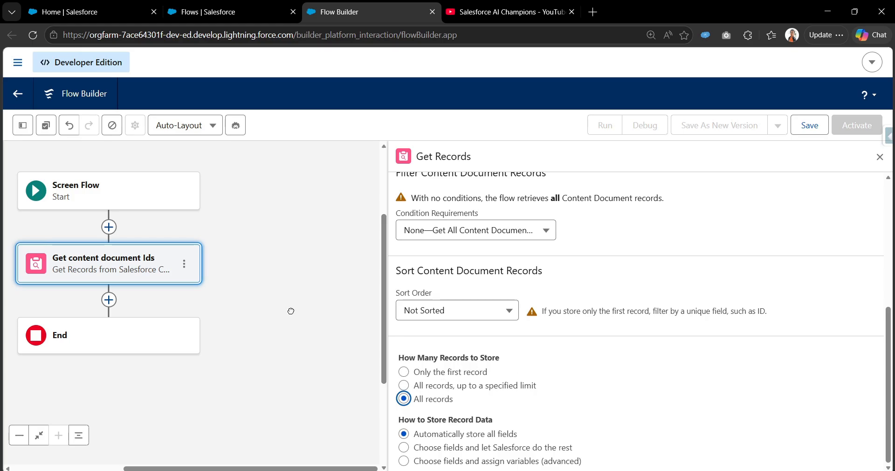
Step: Add a Screen element after the Get content document Ids element
drag(221, 282, 354, 266)
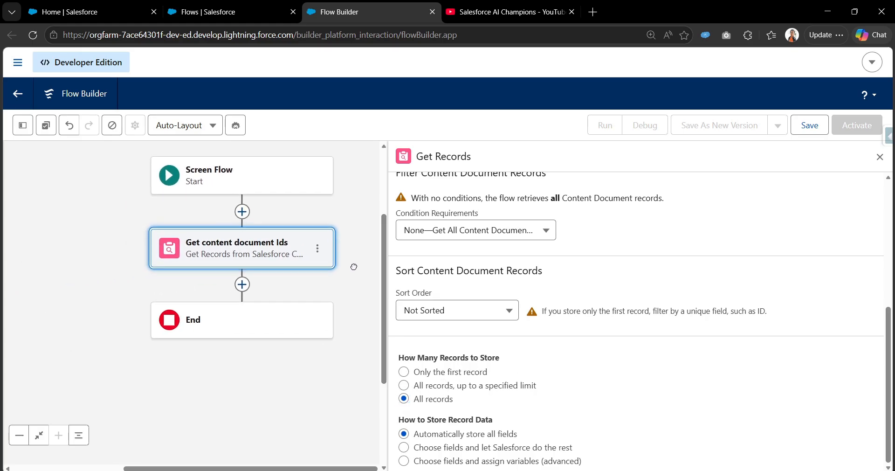
click(242, 284)
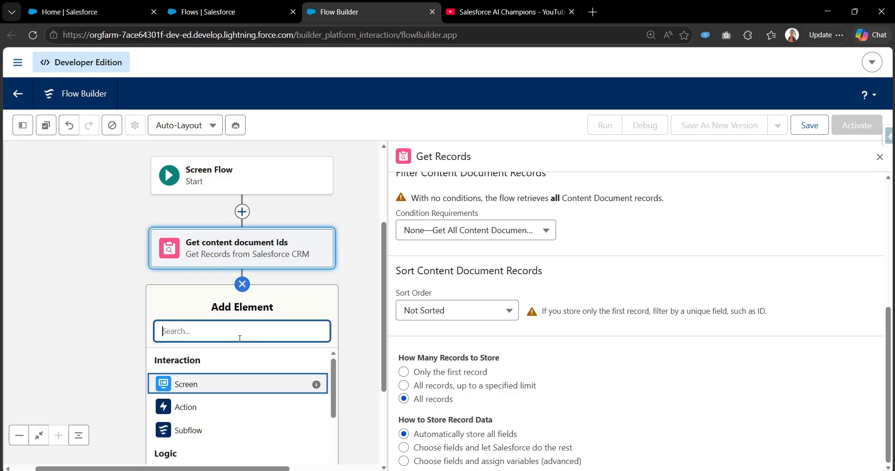
text(scre)
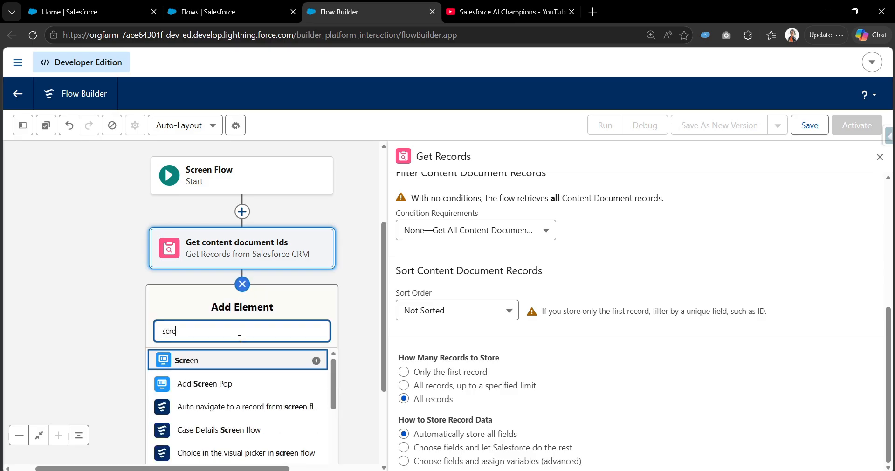
click(188, 365)
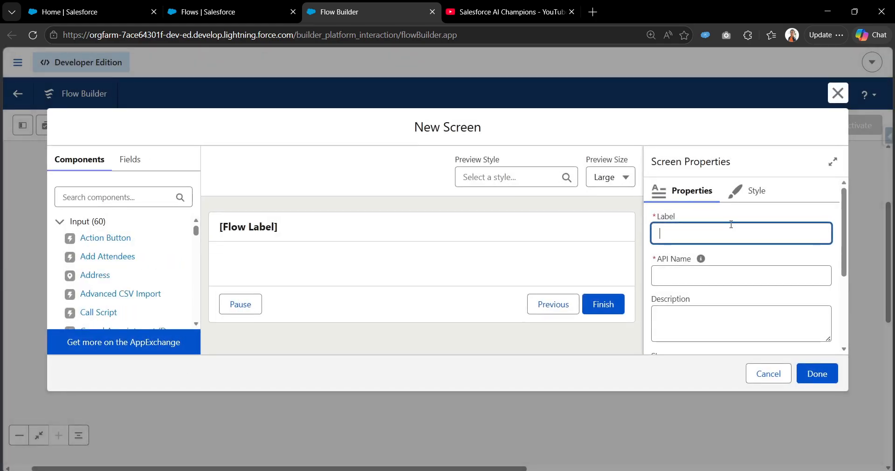
Step: Label the new screen "Screen 1"
text(Scree)
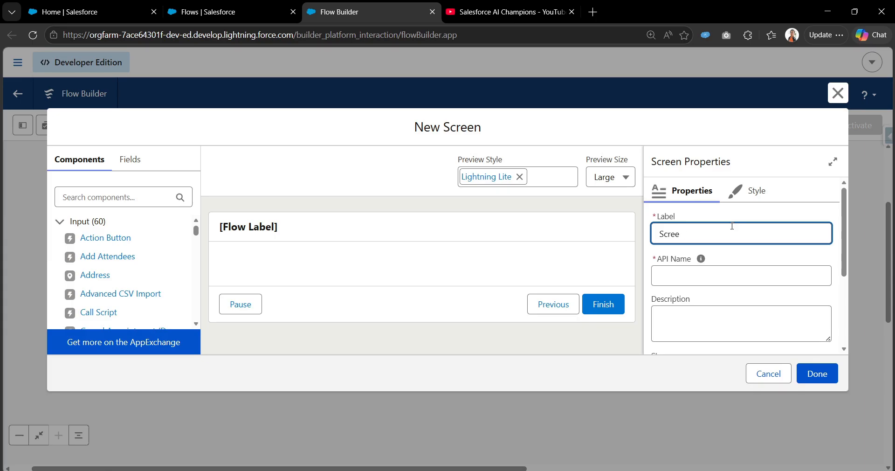
text(=)
key(BackSpace)
text(n 1)
key(Tab)
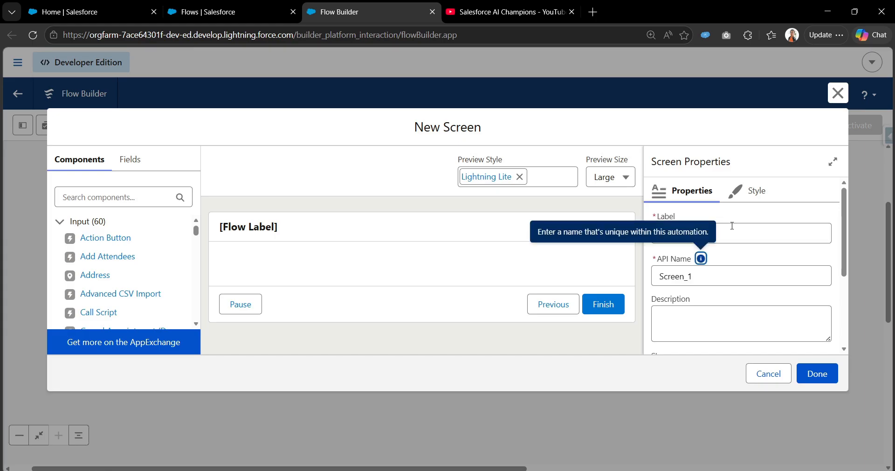
Step: Search for the Data Table component and place it on the screen
click(130, 200)
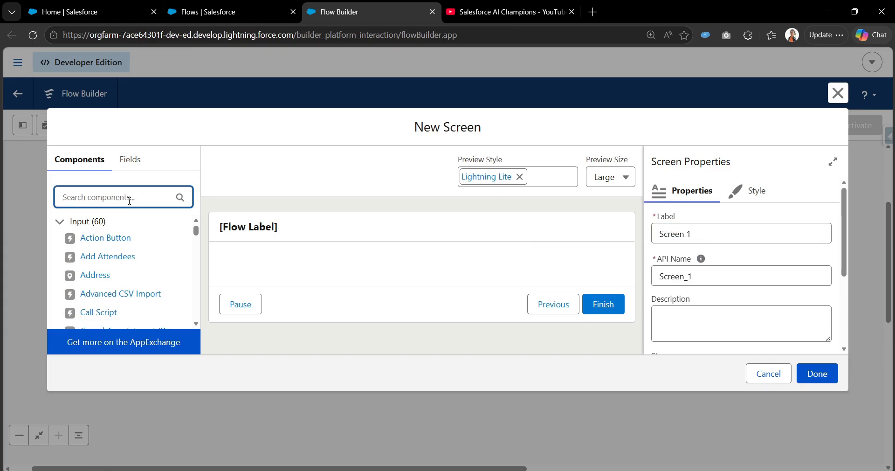
text(data)
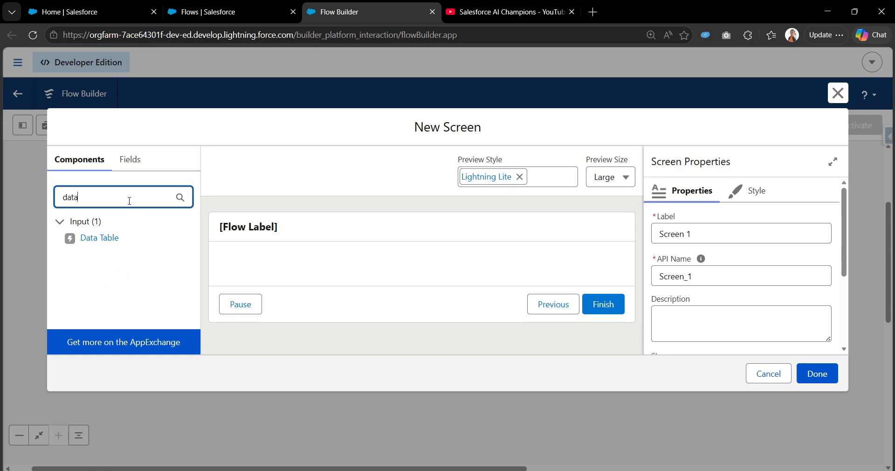
drag(96, 238, 289, 272)
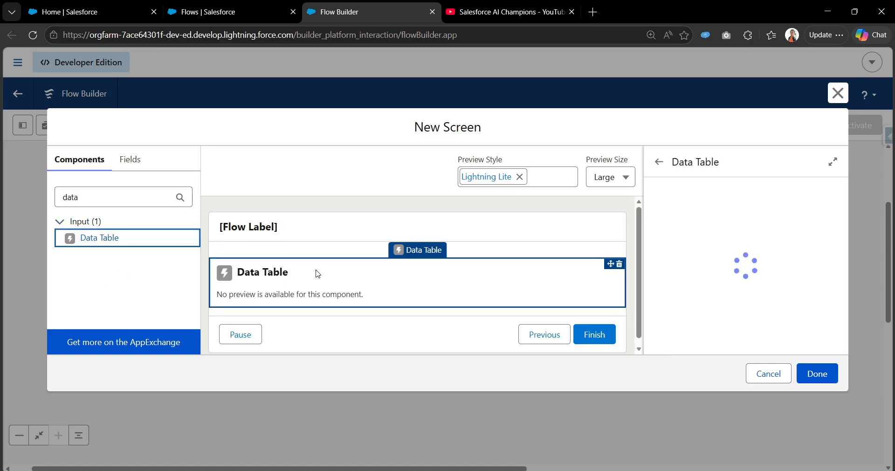
Step: Give the Data Table an API name and set its source collection to Content Documents from Get content document Ids
click(708, 233)
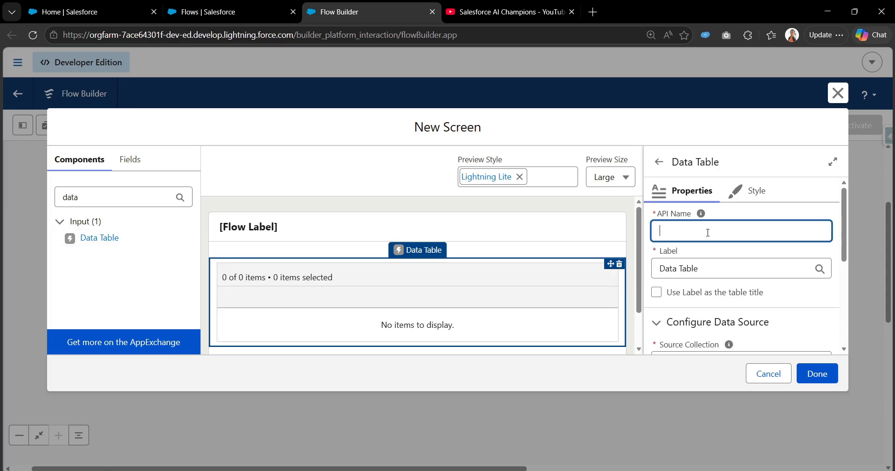
text(data)
text(xample)
scroll(708, 255, down, 3)
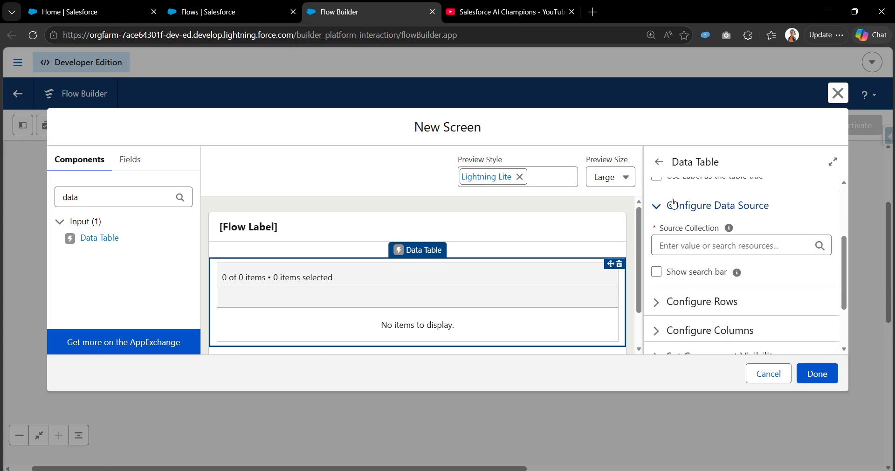
click(711, 246)
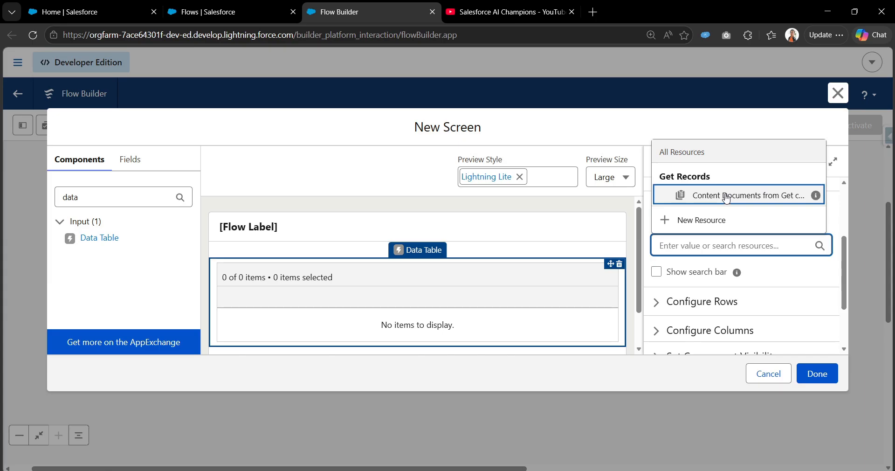
click(719, 196)
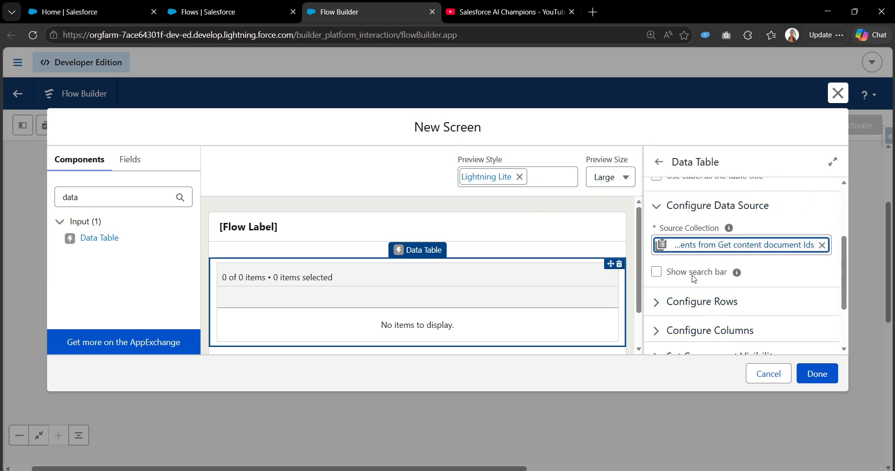
Step: Set the data table's row selection mode to Single
scroll(689, 287, down, 1)
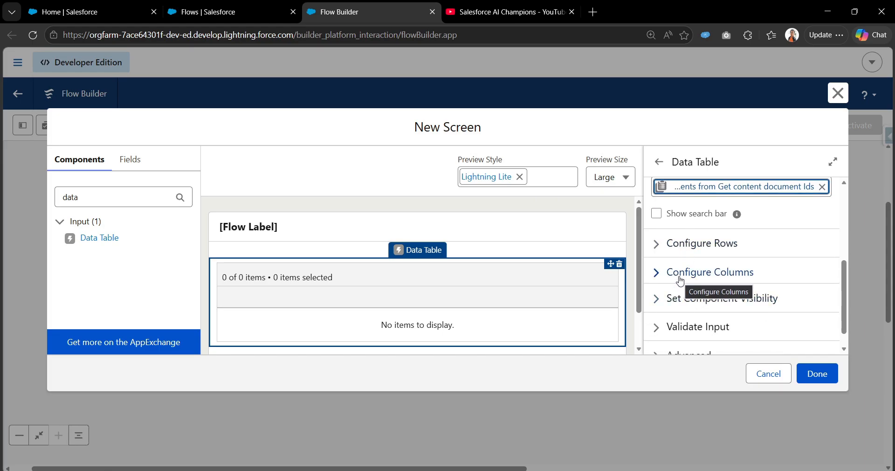
click(673, 249)
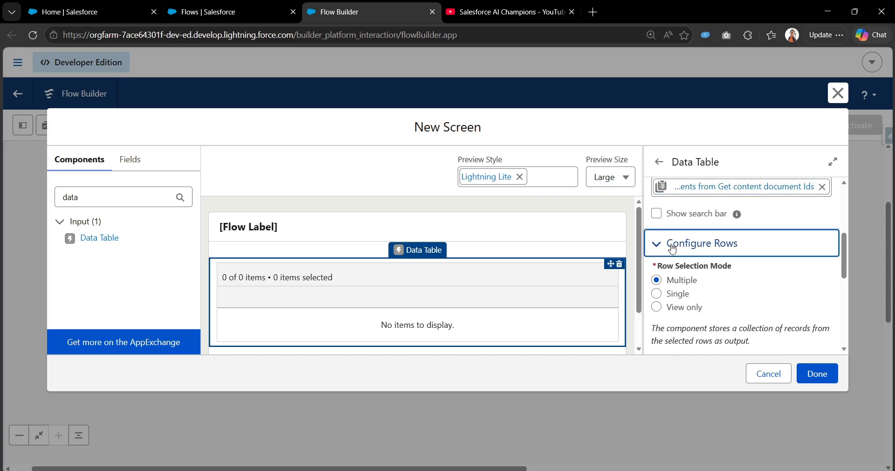
click(672, 296)
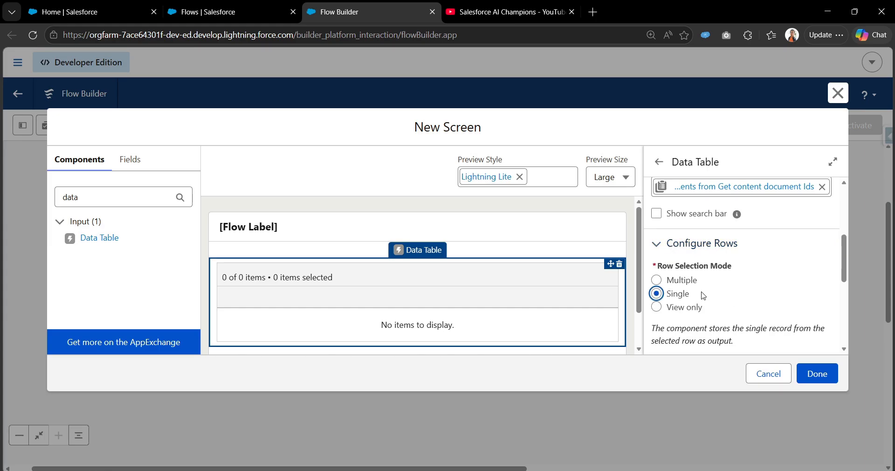
click(666, 250)
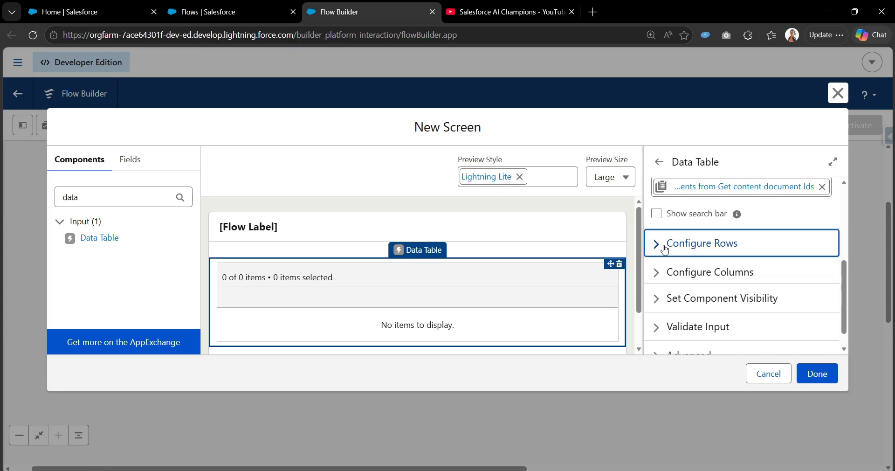
Step: Add a data table column using the Title field as its source
scroll(665, 250, down, 1)
click(670, 230)
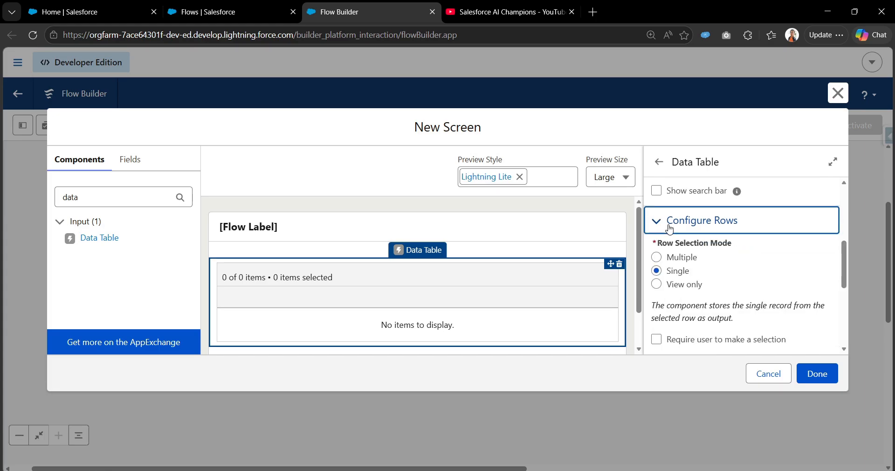
click(670, 230)
click(670, 248)
scroll(769, 283, down, 3)
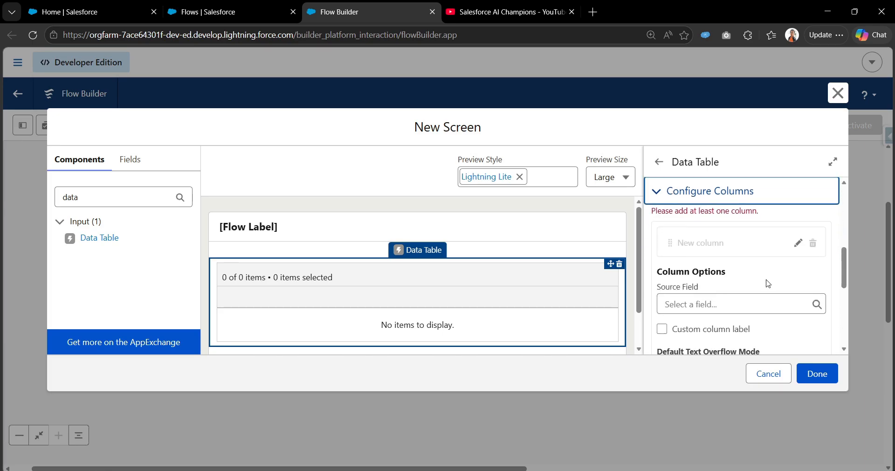
scroll(768, 285, down, 3)
click(744, 247)
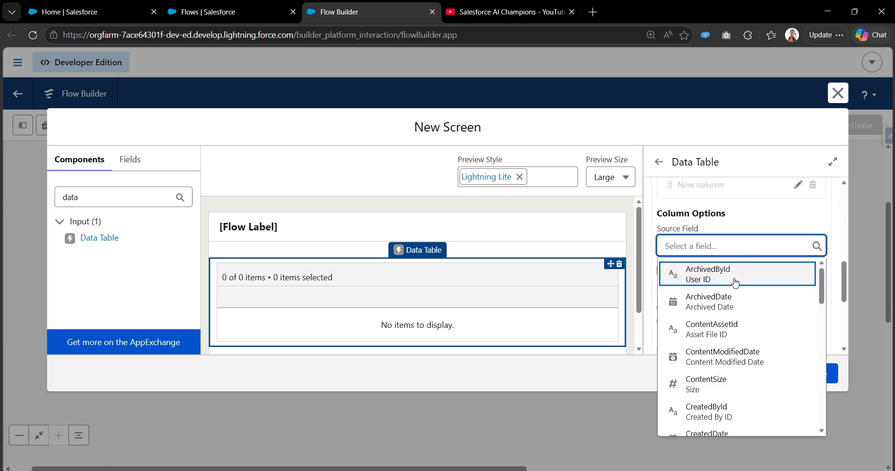
scroll(721, 363, down, 4)
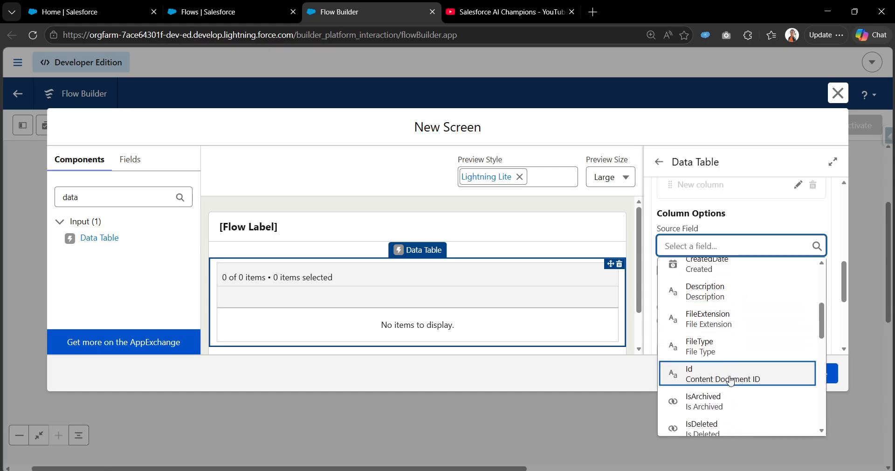
scroll(732, 382, down, 8)
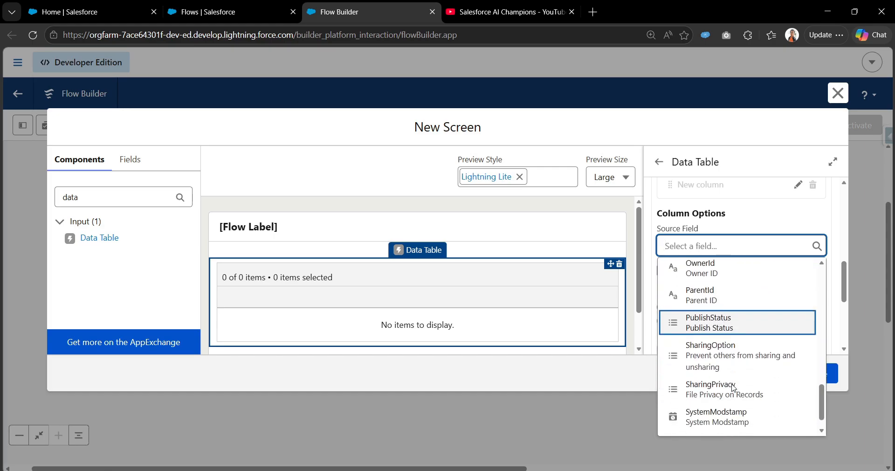
scroll(735, 388, down, 2)
click(728, 416)
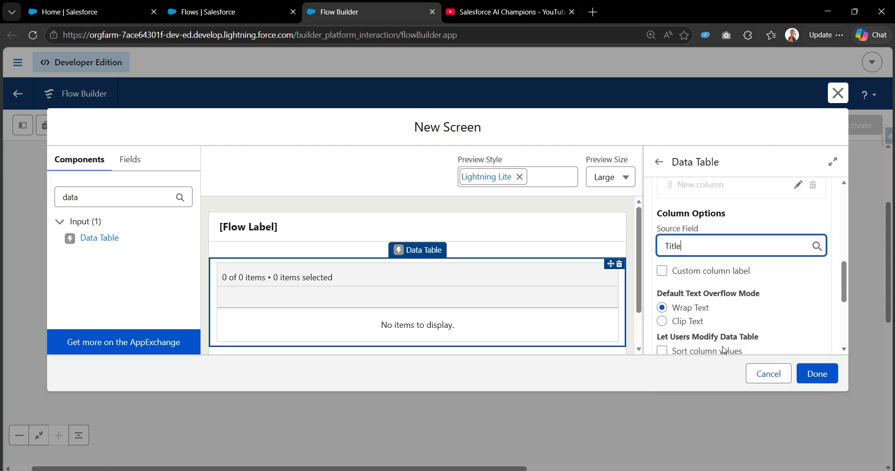
scroll(755, 279, down, 4)
click(801, 278)
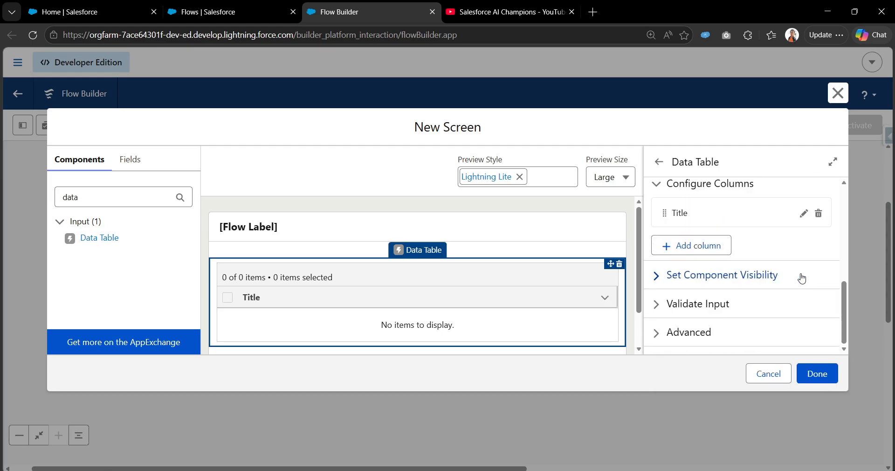
Step: Add a second data table column using the Id (Content Document ID) field
click(701, 258)
click(693, 314)
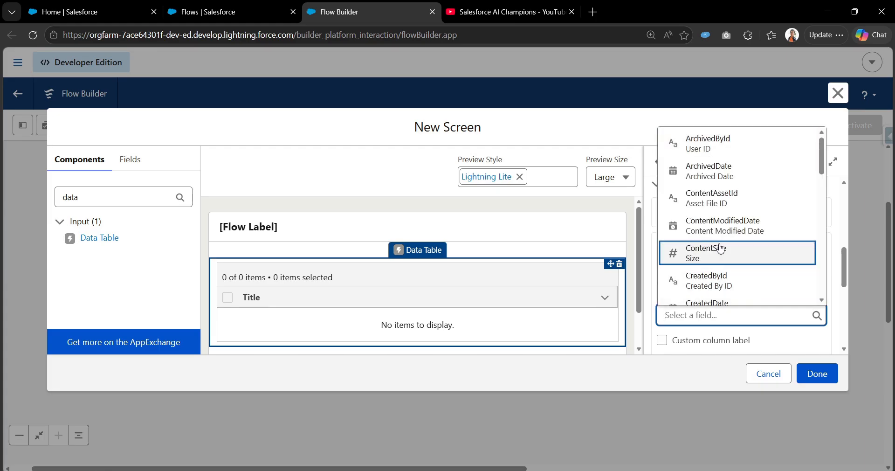
scroll(723, 267, down, 2)
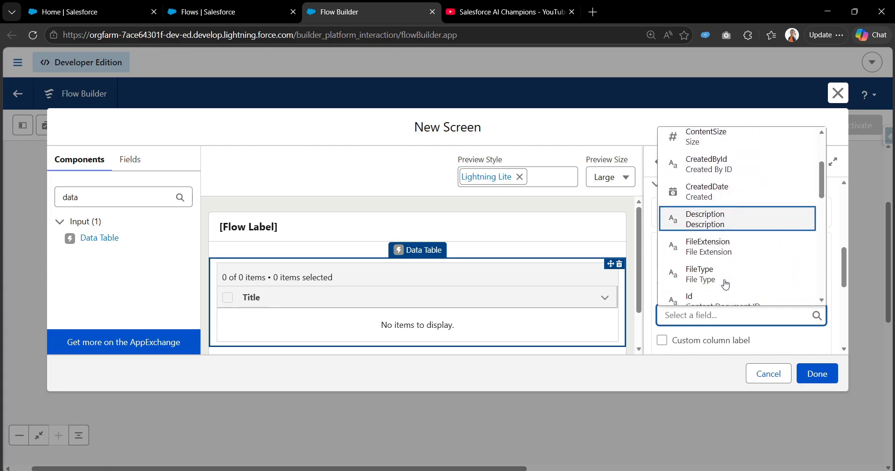
scroll(742, 279, down, 1)
click(756, 304)
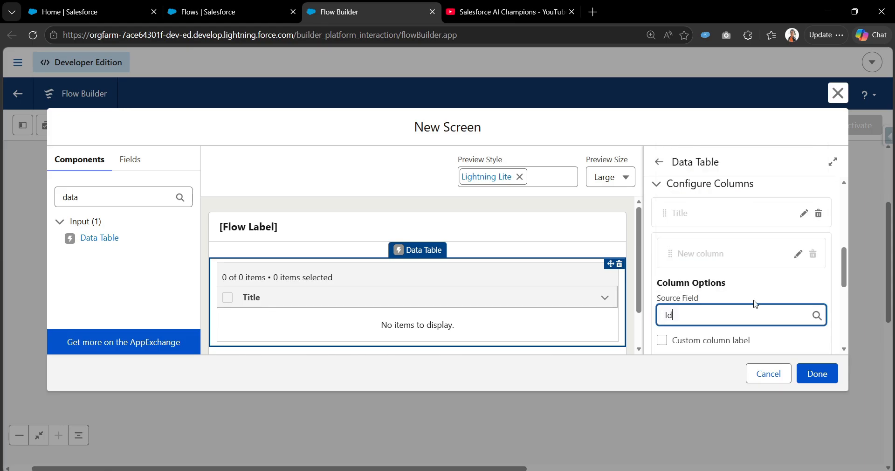
scroll(788, 306, down, 3)
click(793, 289)
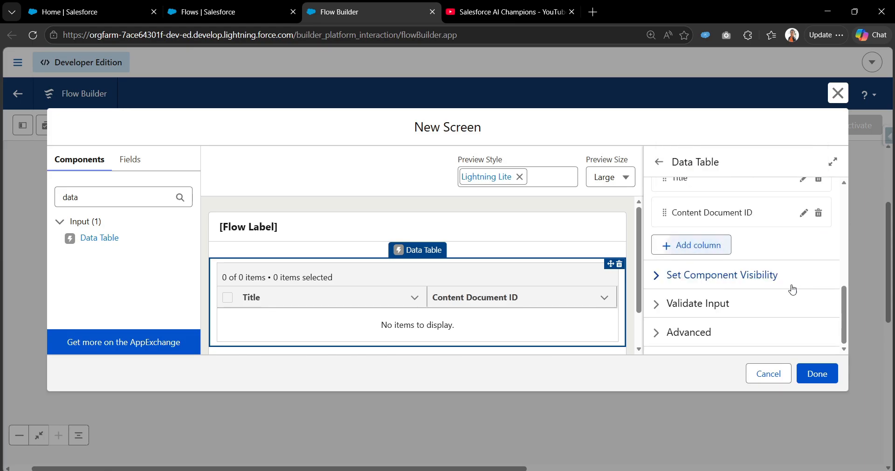
Step: Search for the File Preview component and place it below the data table on the screen
scroll(625, 293, down, 1)
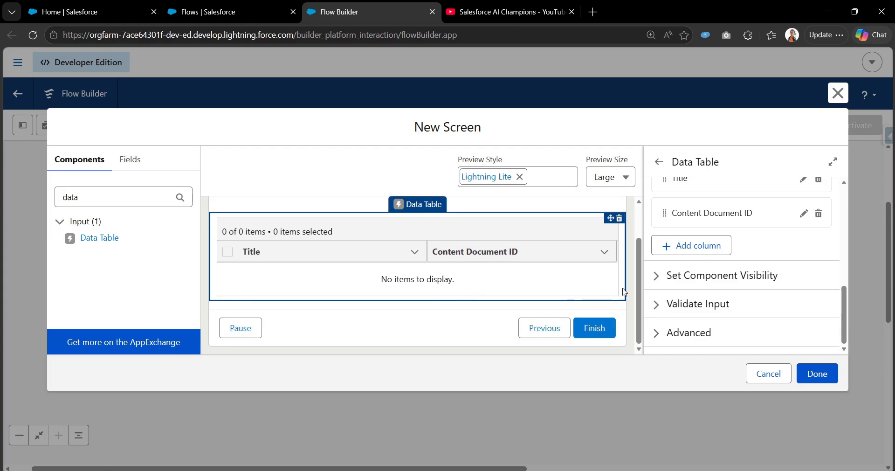
scroll(716, 242, up, 5)
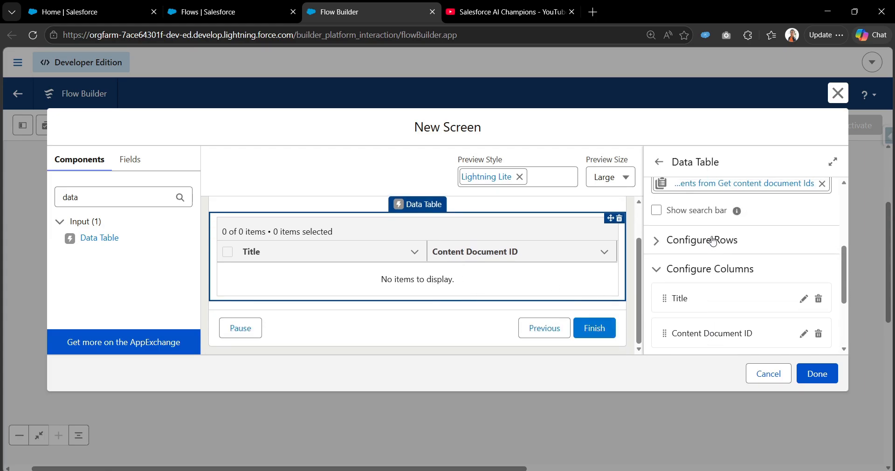
double_click(130, 201)
text(file)
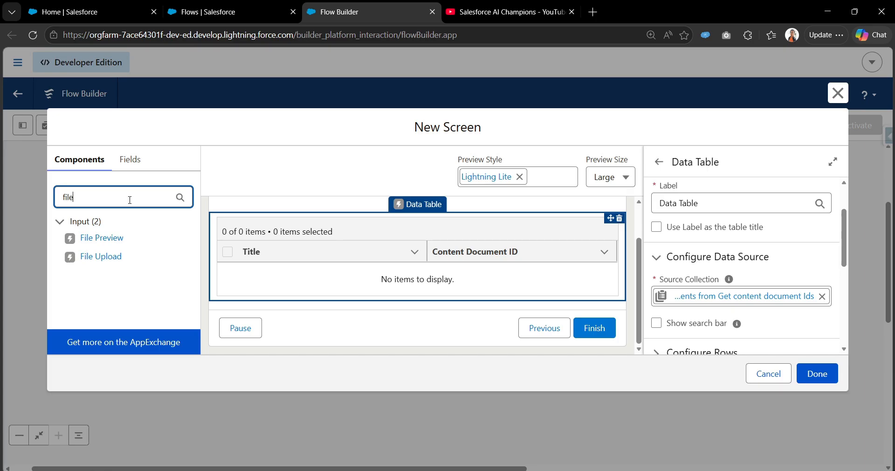
drag(111, 237, 286, 297)
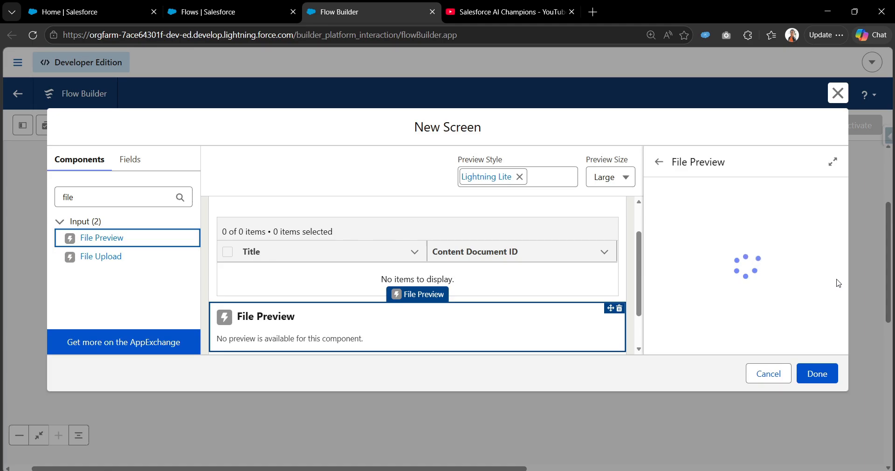
Step: Set the File Preview component's API name to File_preview
click(701, 227)
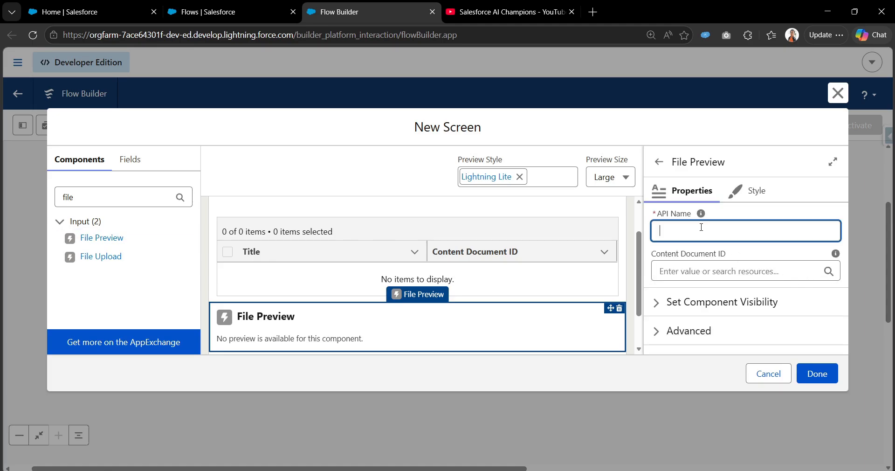
text(File_preview)
Step: Set the File Preview's Content Document ID to the data table's First Selected Row > Content Document ID and finish the screen
click(686, 272)
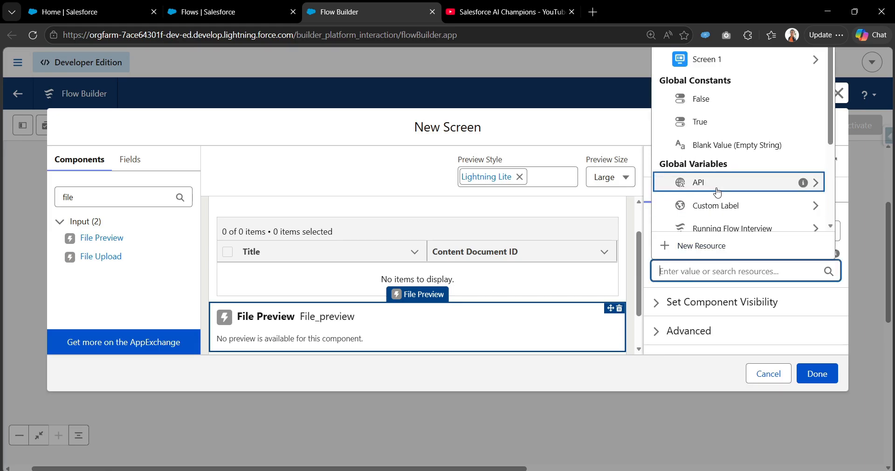
click(723, 61)
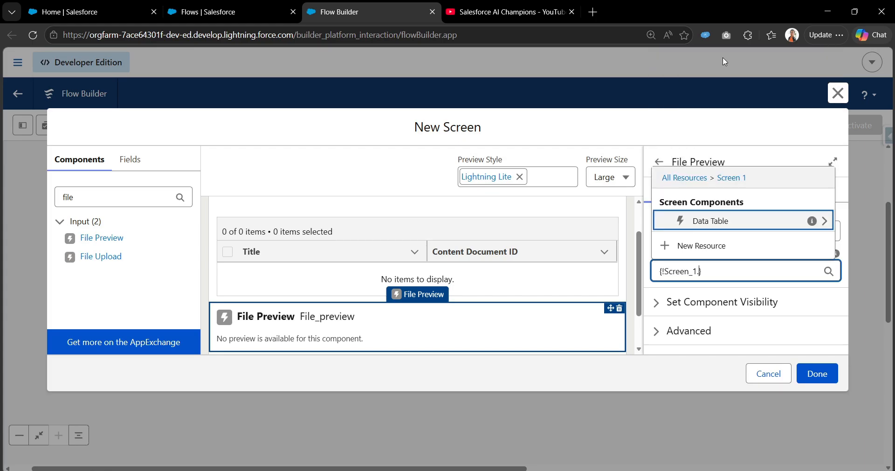
click(707, 224)
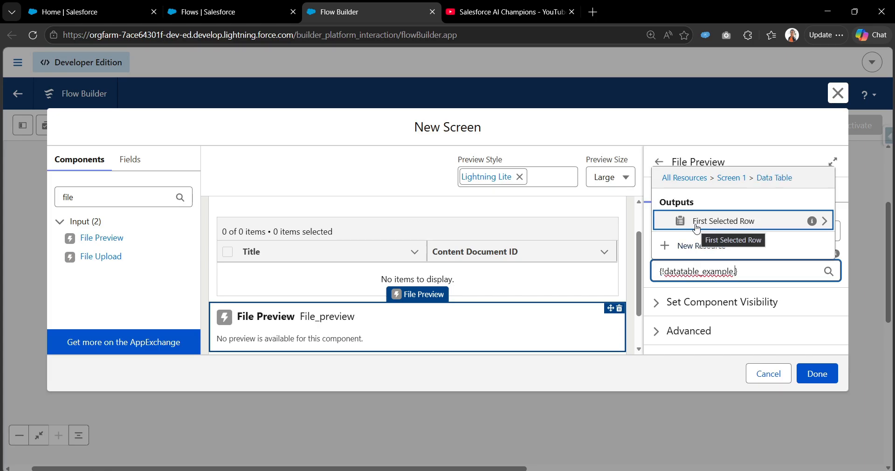
click(697, 228)
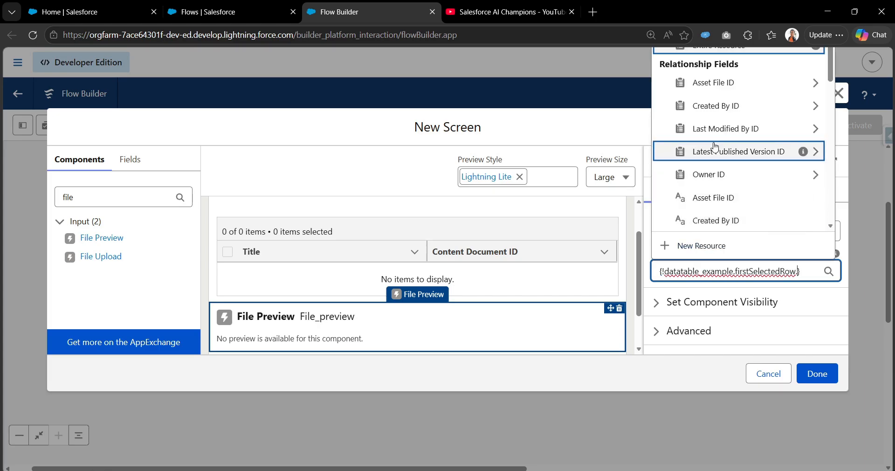
scroll(716, 147, down, 5)
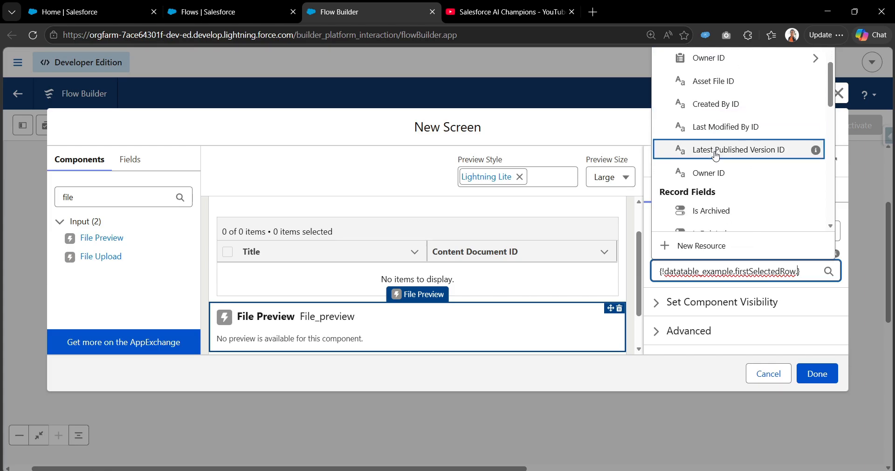
scroll(721, 187, down, 2)
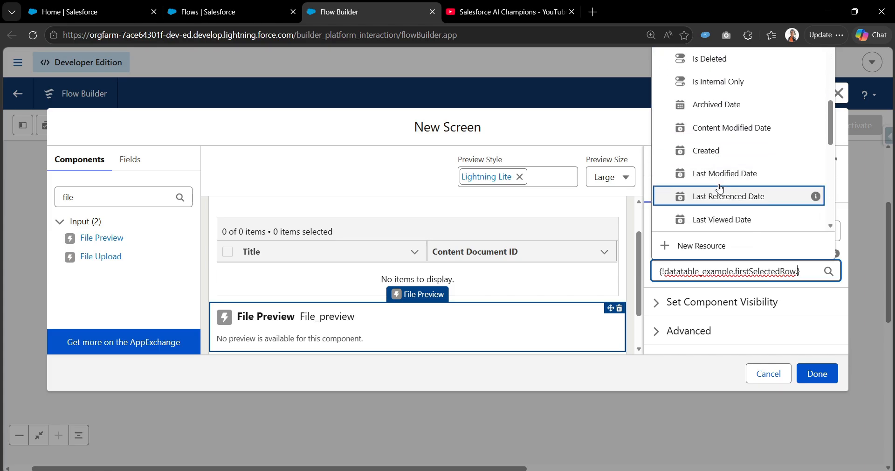
scroll(723, 197, up, 6)
scroll(724, 197, down, 5)
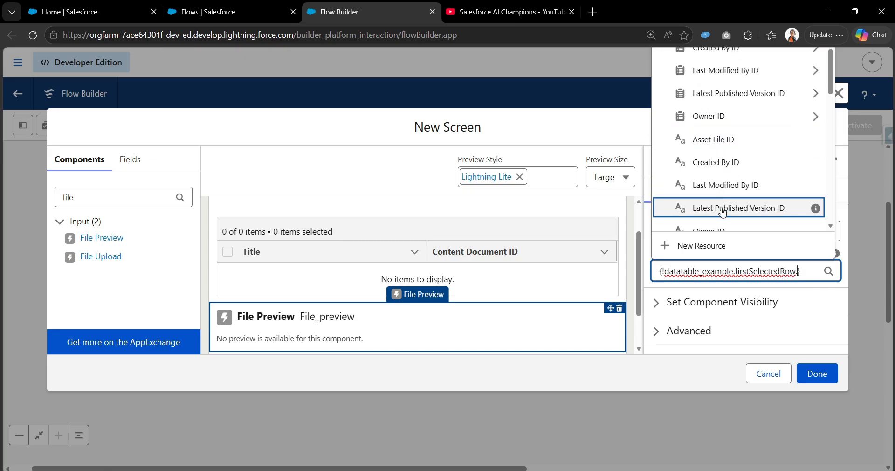
scroll(726, 199, down, 10)
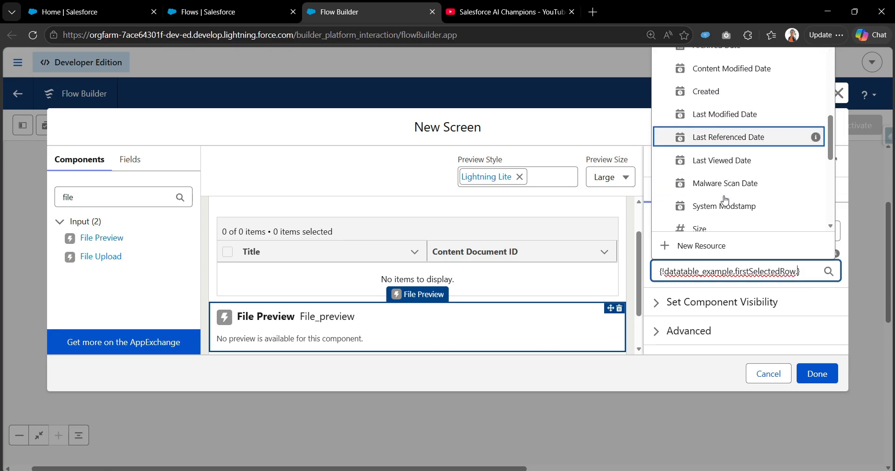
scroll(726, 201, up, 3)
mouse_move(816, 147)
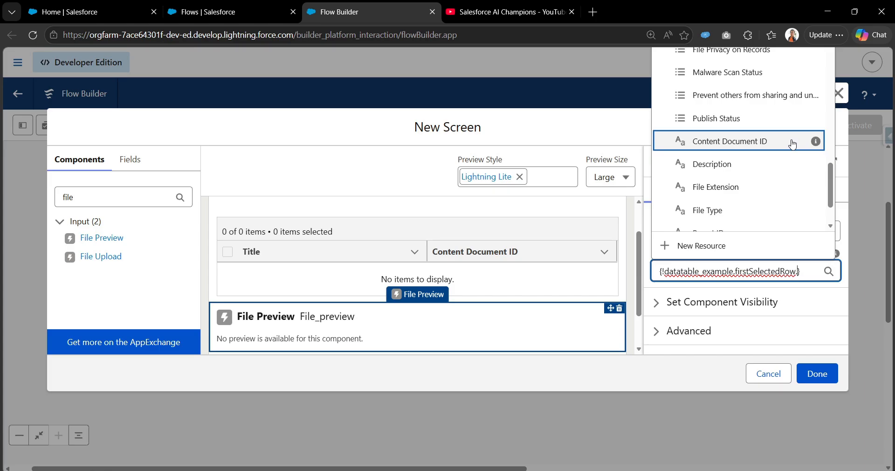
click(793, 145)
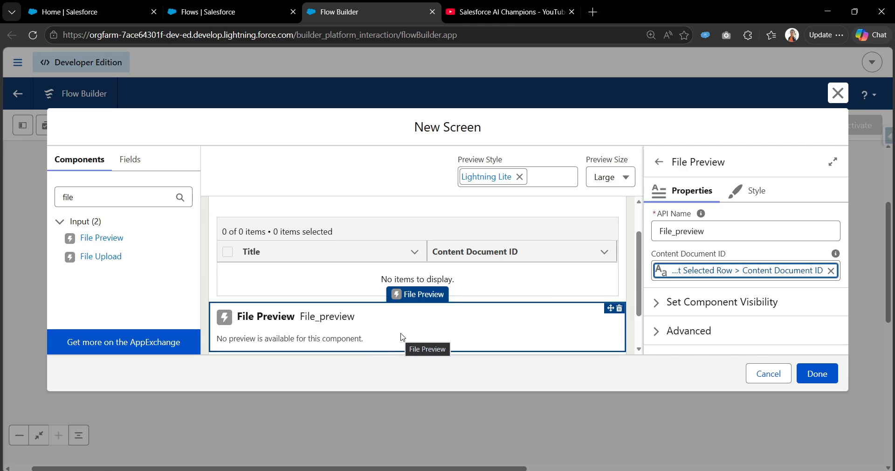
scroll(376, 337, down, 2)
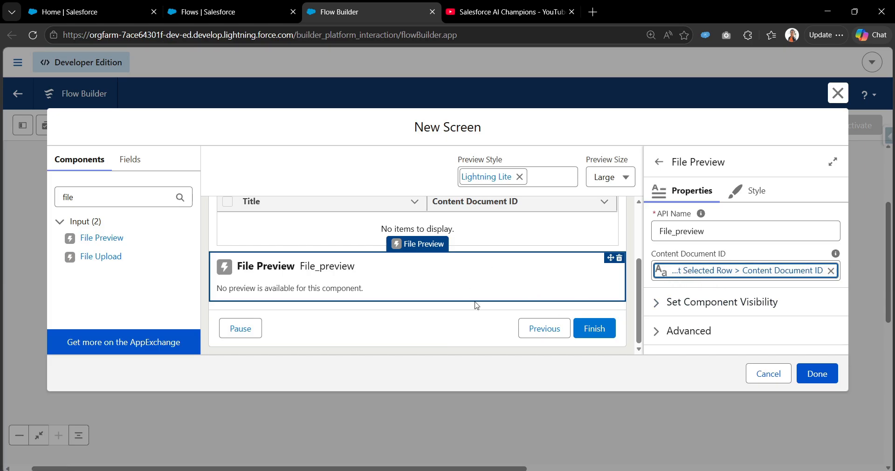
click(815, 373)
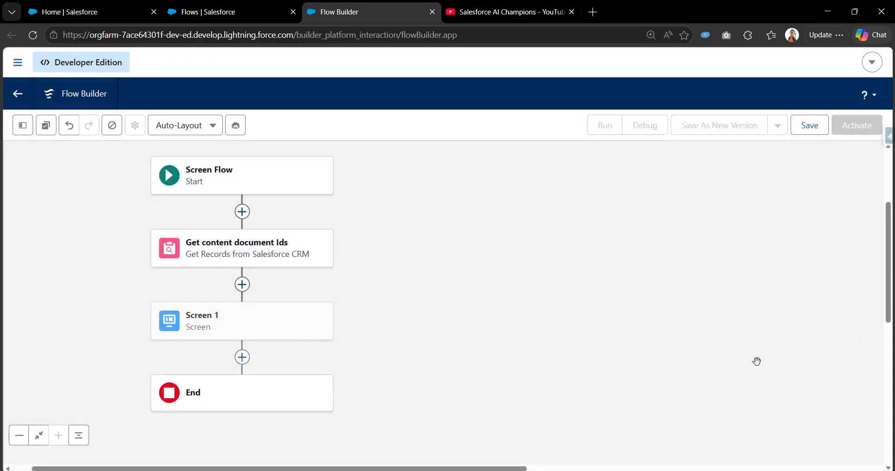
Step: Save the flow with the label File Preview Demo
click(813, 131)
click(348, 224)
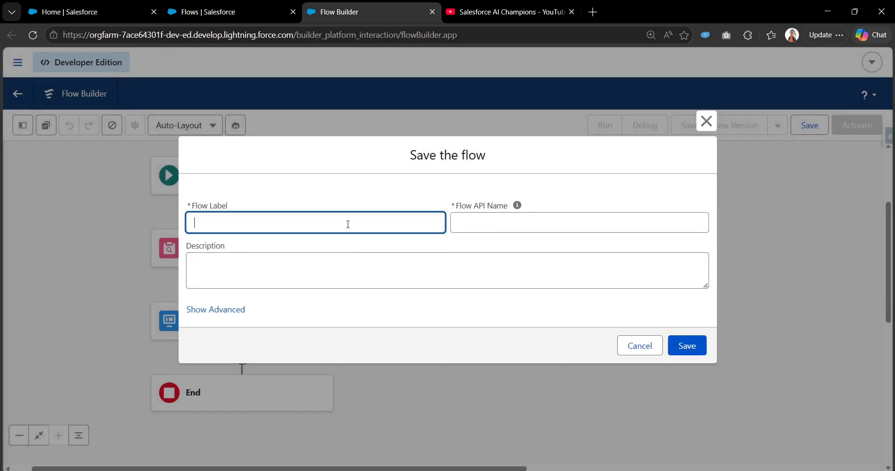
text(File Preview Demo)
key(Tab)
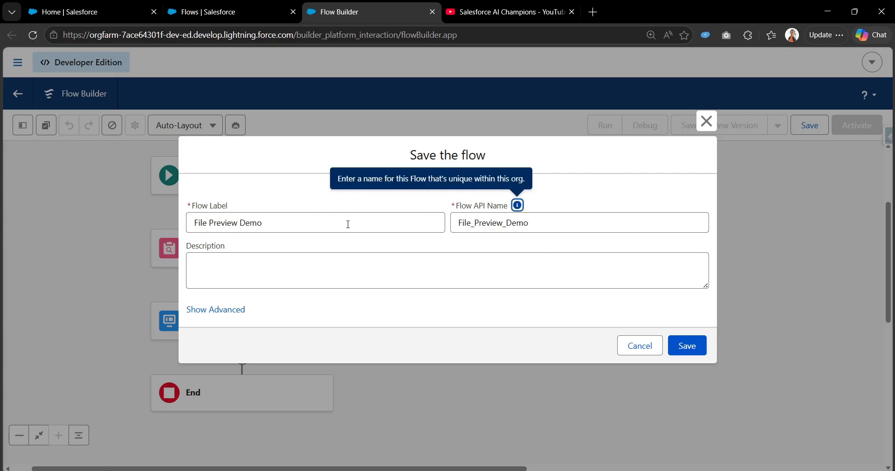
click(687, 346)
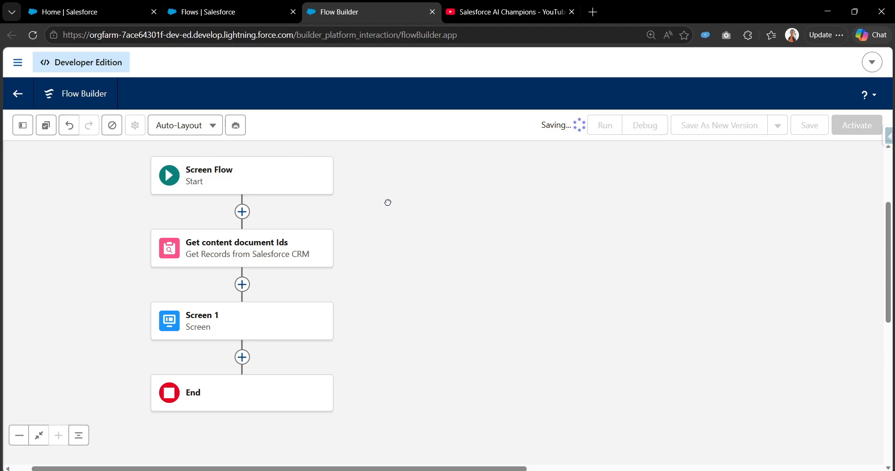
Step: Start a debug run of the saved flow
drag(386, 202, 494, 207)
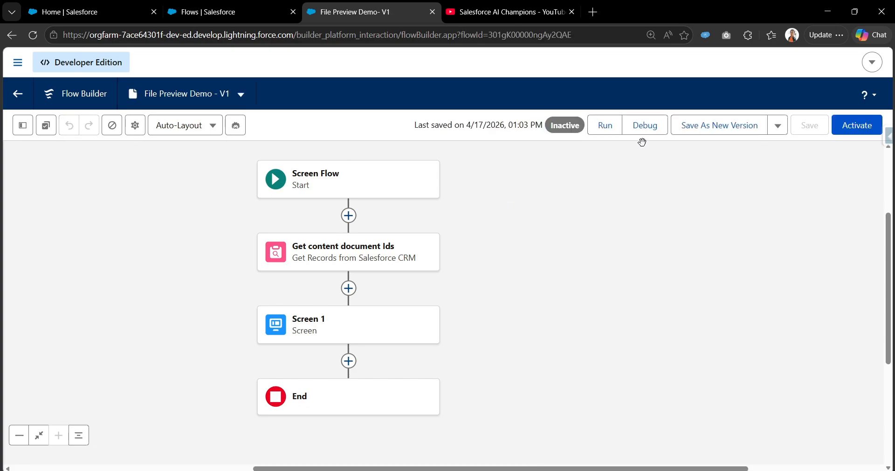
click(645, 126)
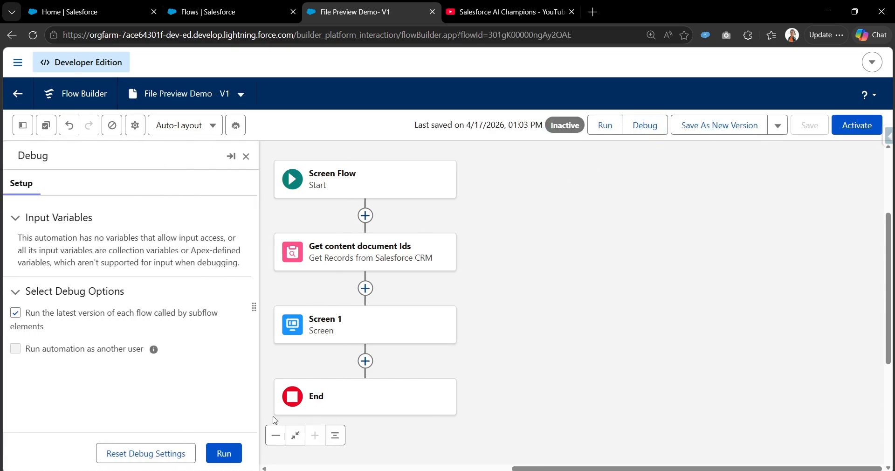
click(230, 452)
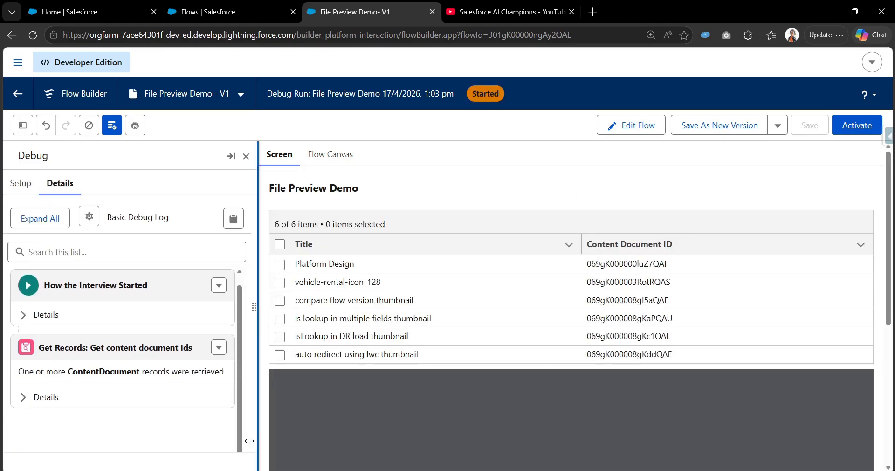
Step: Select the compare flow version thumbnail row in the data table and scroll through its file preview
drag(891, 175, 892, 222)
scroll(478, 392, down, 4)
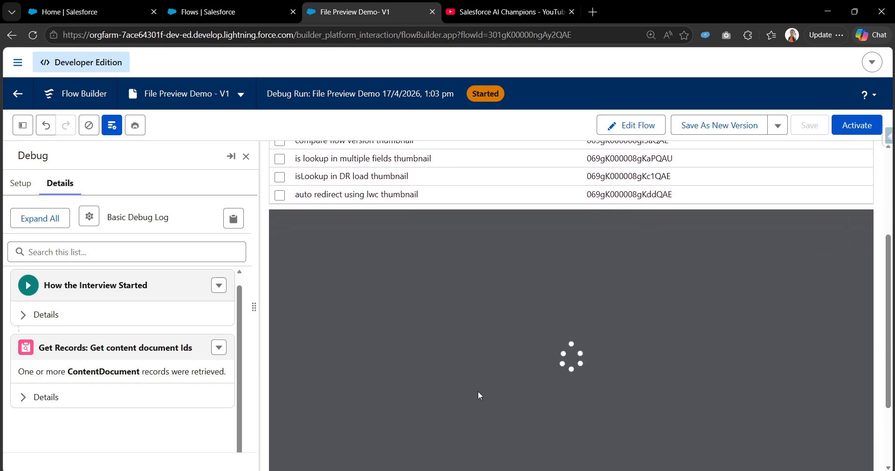
scroll(576, 349, up, 3)
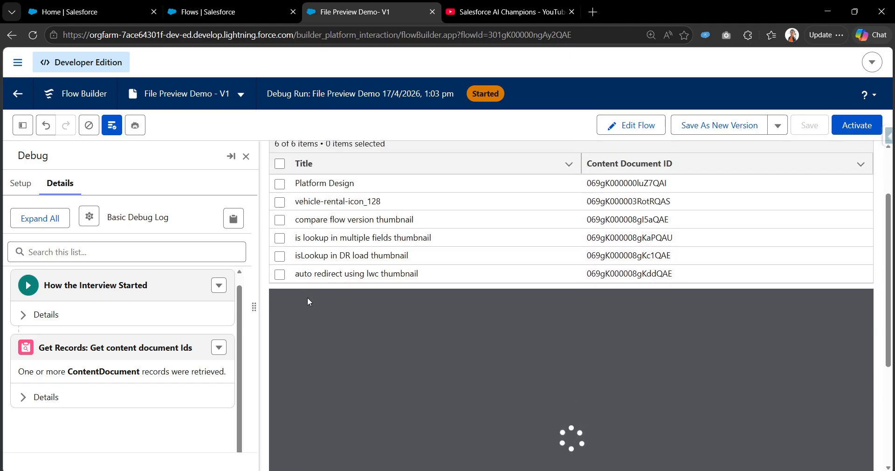
click(279, 220)
scroll(427, 346, down, 2)
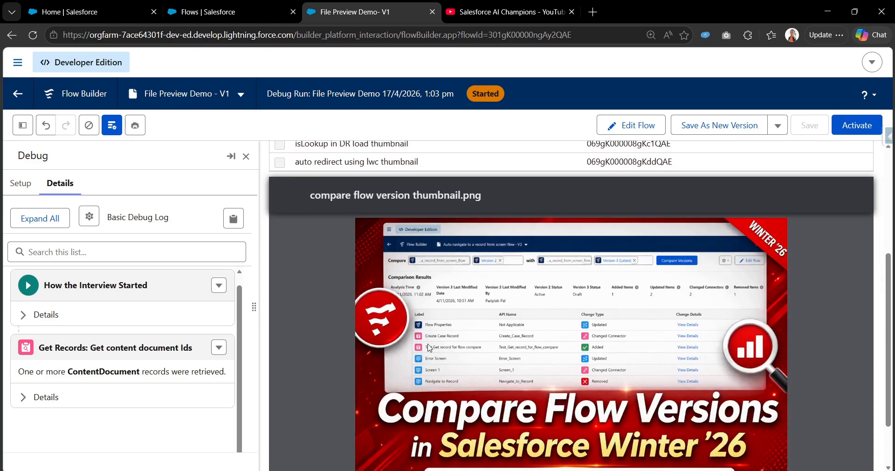
scroll(427, 346, up, 2)
scroll(317, 240, down, 3)
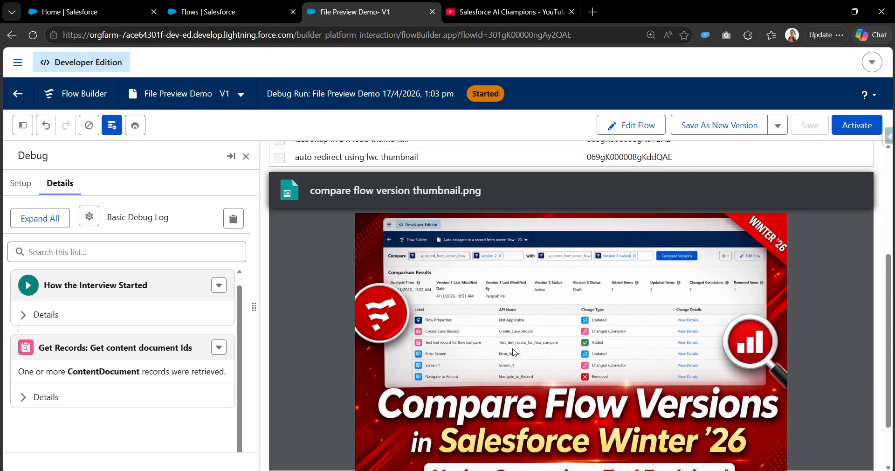
scroll(548, 388, down, 2)
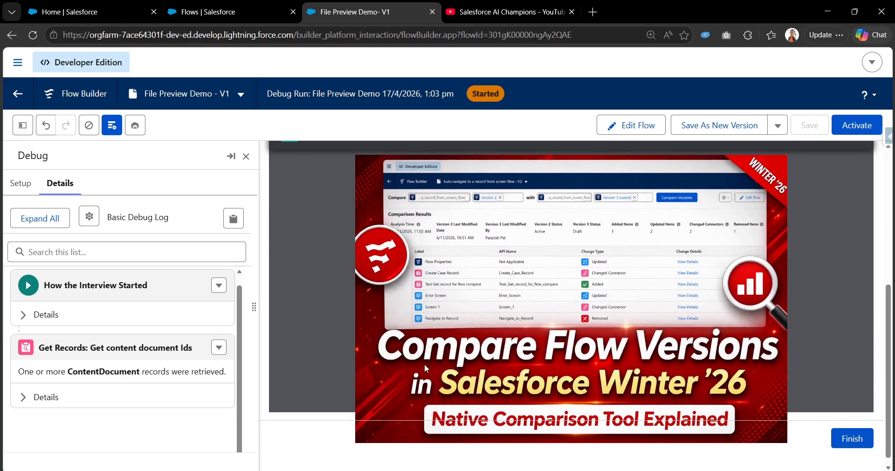
scroll(526, 341, up, 3)
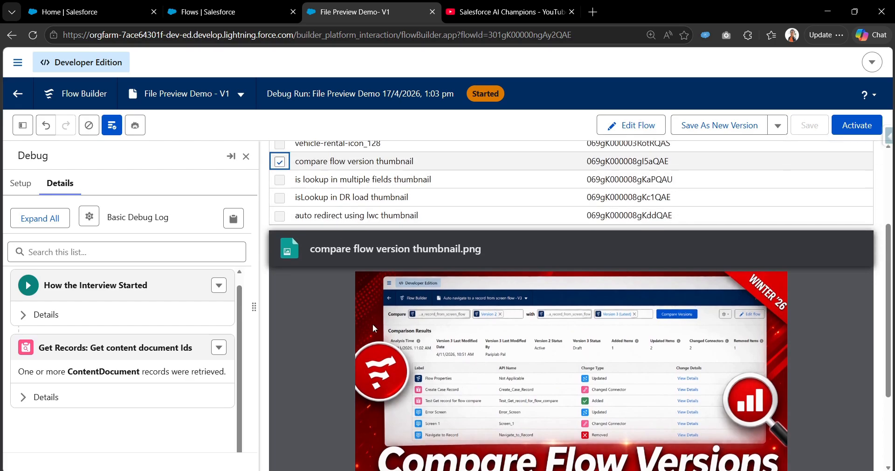
scroll(305, 289, up, 1)
Step: Switch the selection to the is lookup in multiple fields thumbnail row, view its preview, and leave the debug run
click(280, 220)
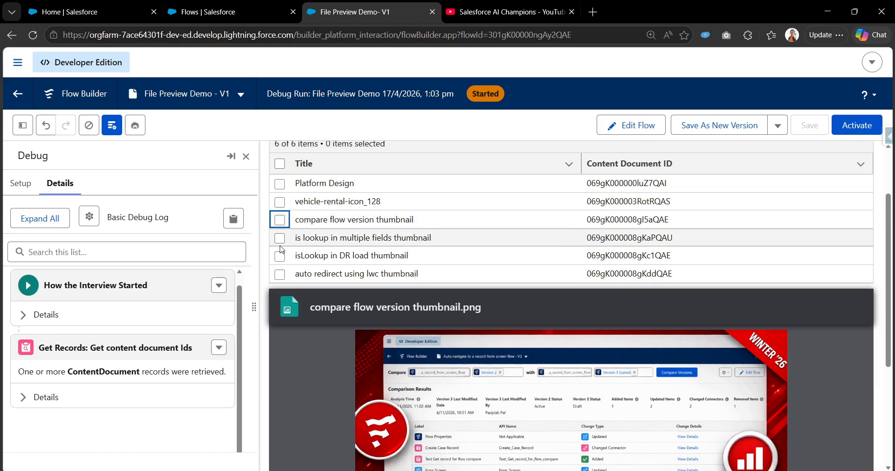
click(280, 238)
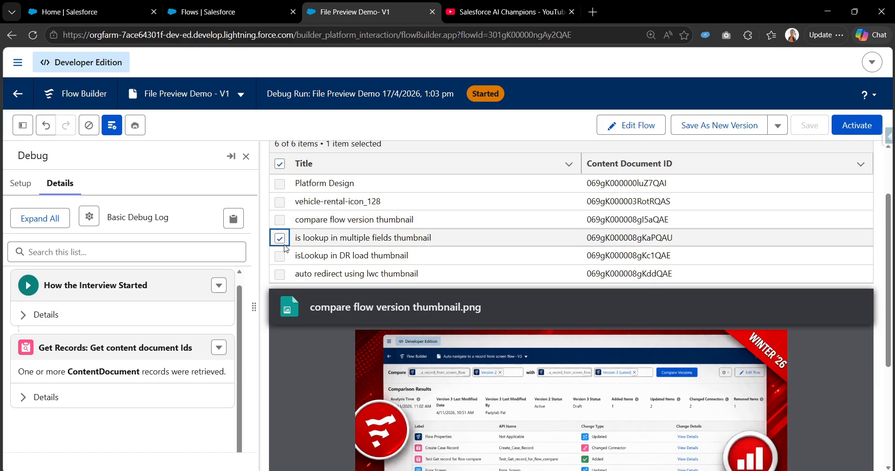
scroll(542, 398, down, 3)
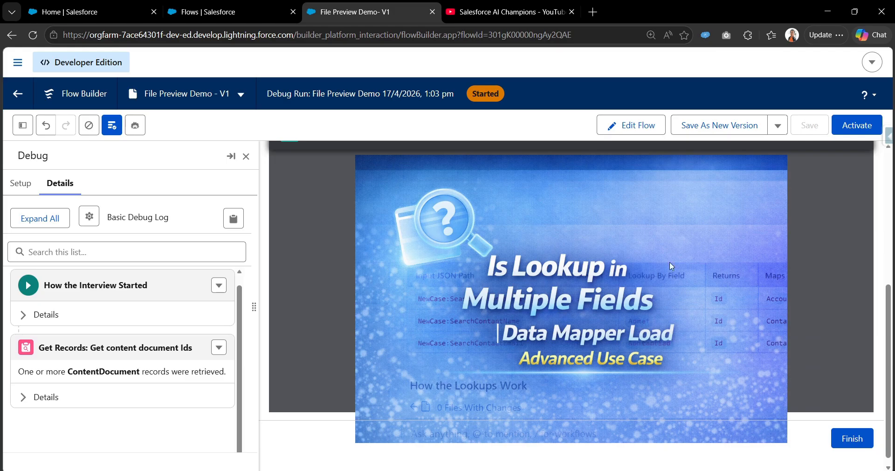
scroll(670, 262, up, 2)
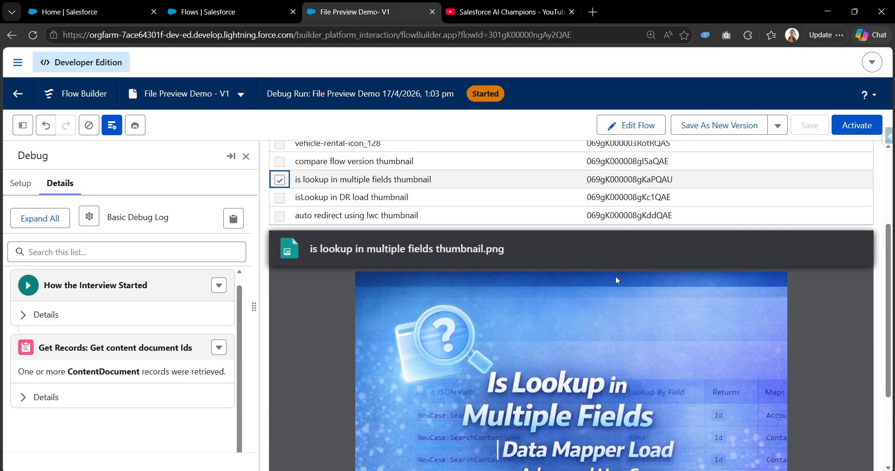
click(645, 136)
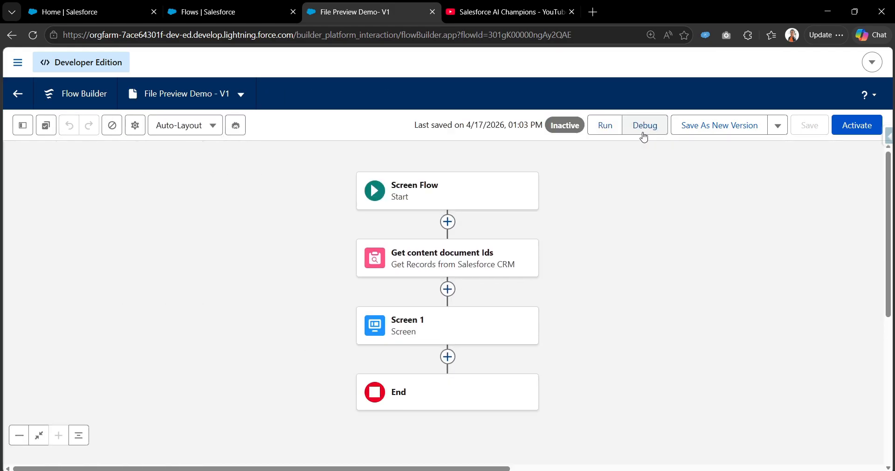
Step: Switch to the Salesforce home tab and open the Test file upload case from Cases
click(83, 4)
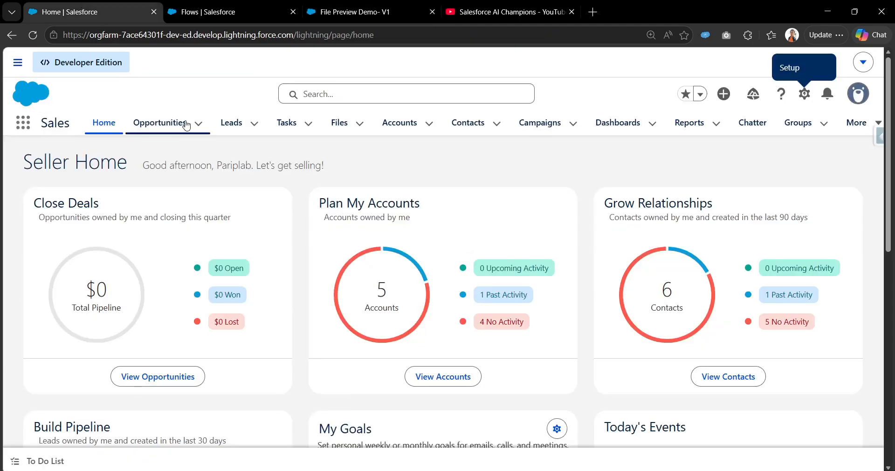
click(29, 128)
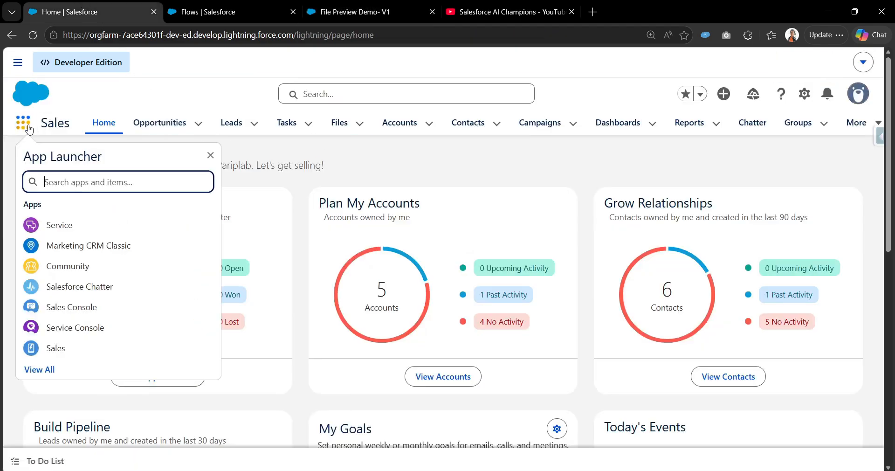
click(861, 125)
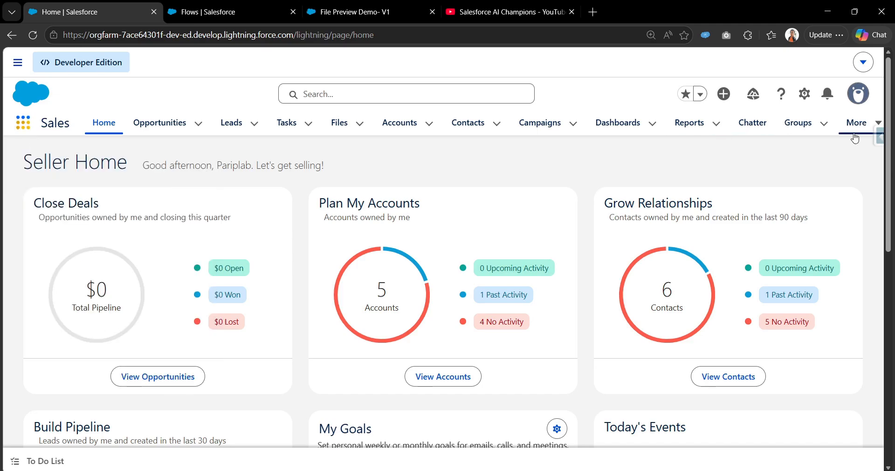
click(858, 125)
click(847, 192)
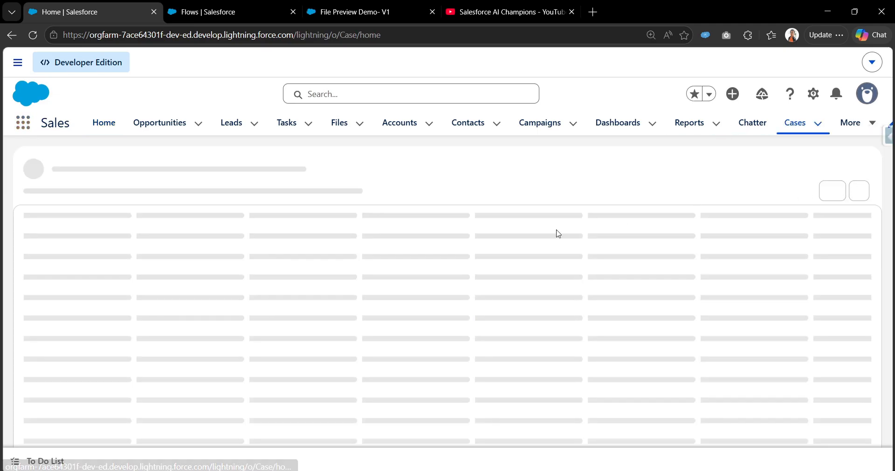
click(85, 263)
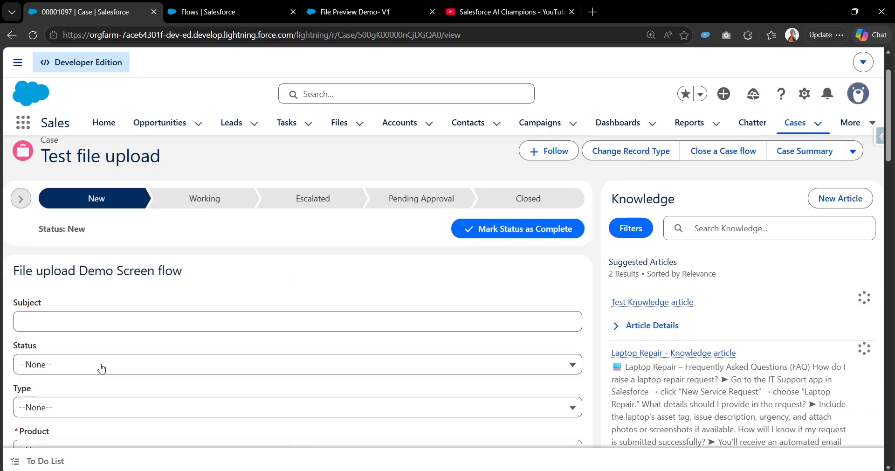
Step: Upload test_file from the Downloads folder to the case's Attachments
click(102, 366)
scroll(105, 371, down, 5)
scroll(108, 368, down, 4)
scroll(81, 247, up, 2)
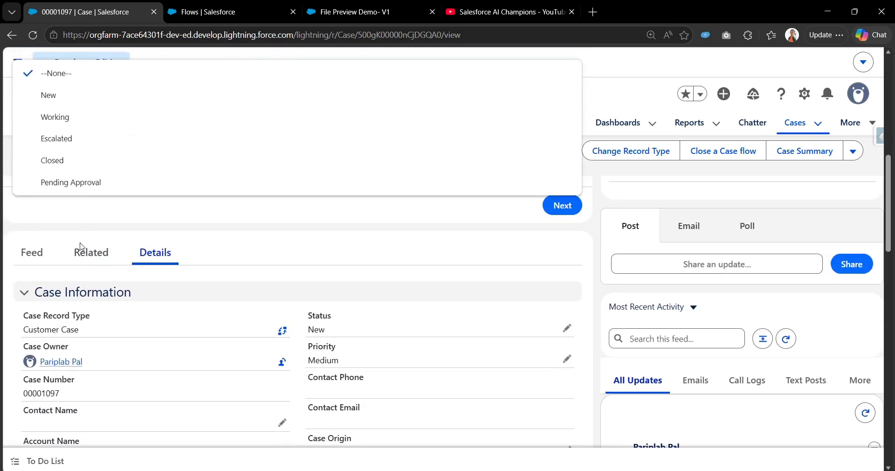
click(95, 284)
scroll(160, 307, down, 4)
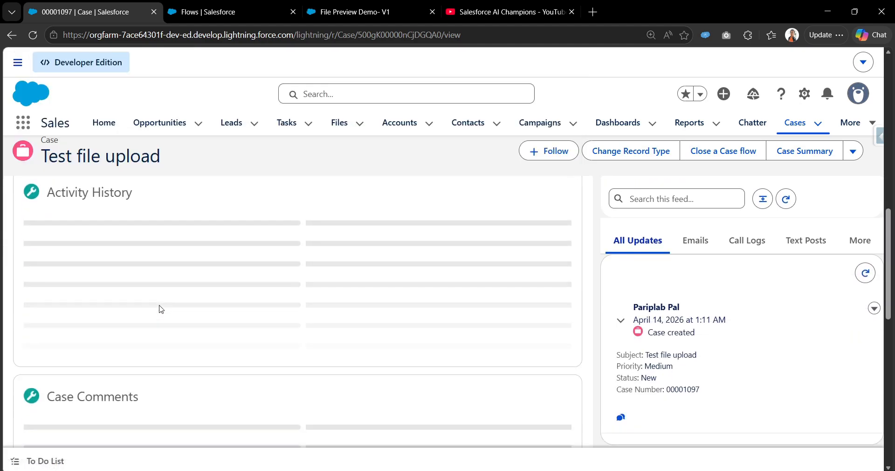
scroll(161, 308, down, 1)
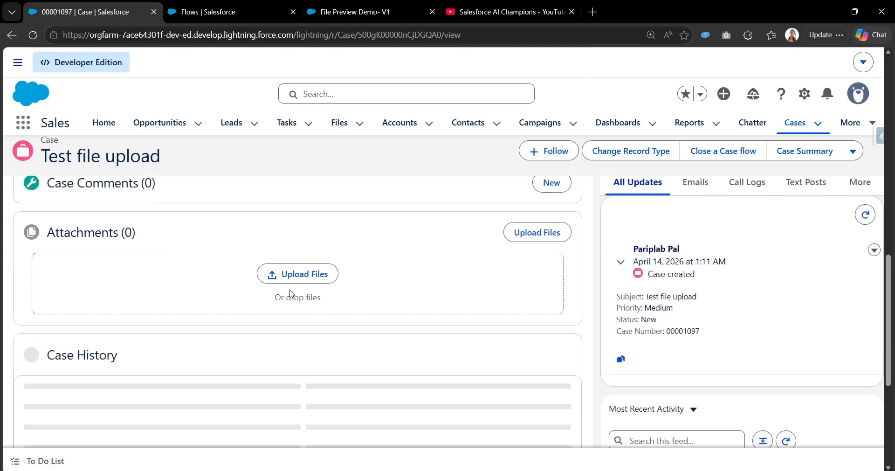
click(304, 275)
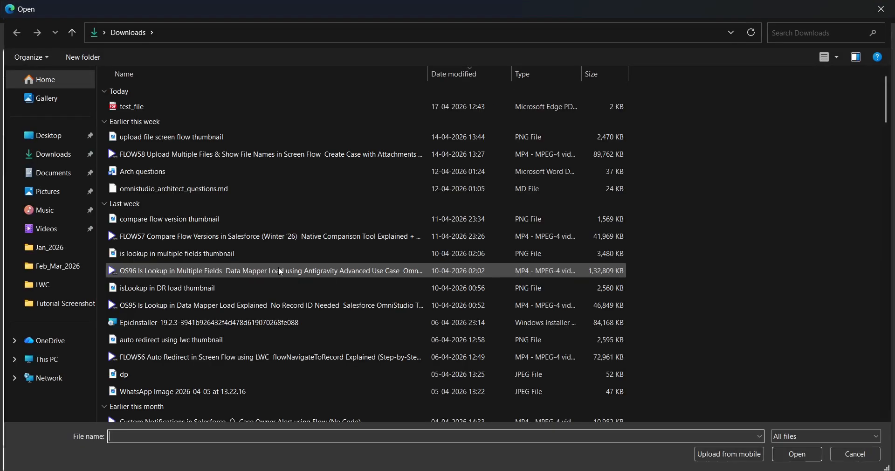
double_click(159, 108)
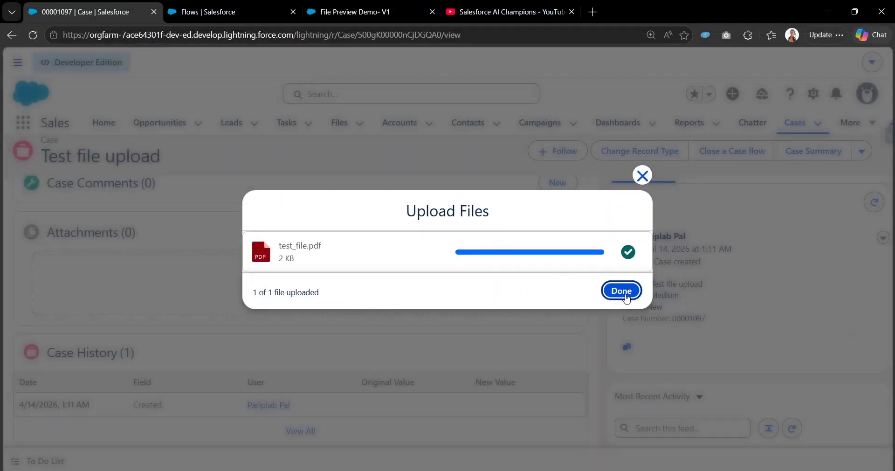
click(623, 297)
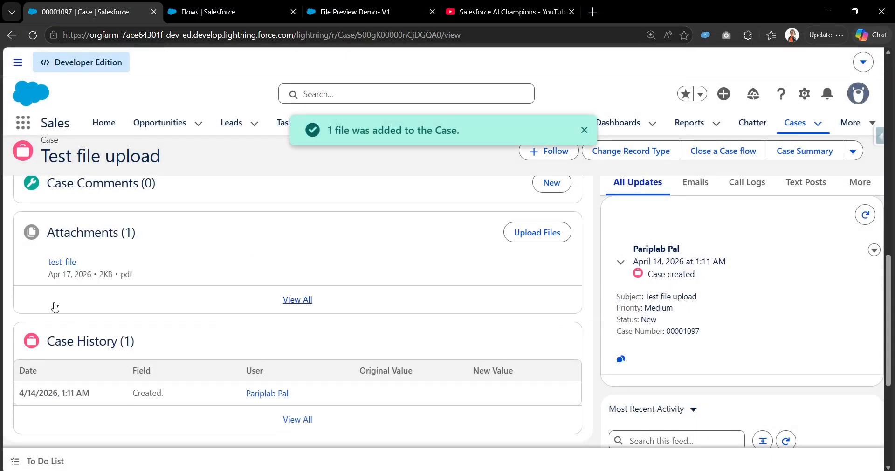
Step: Return to the flow builder tab and start a new debug run of the flow
click(197, 3)
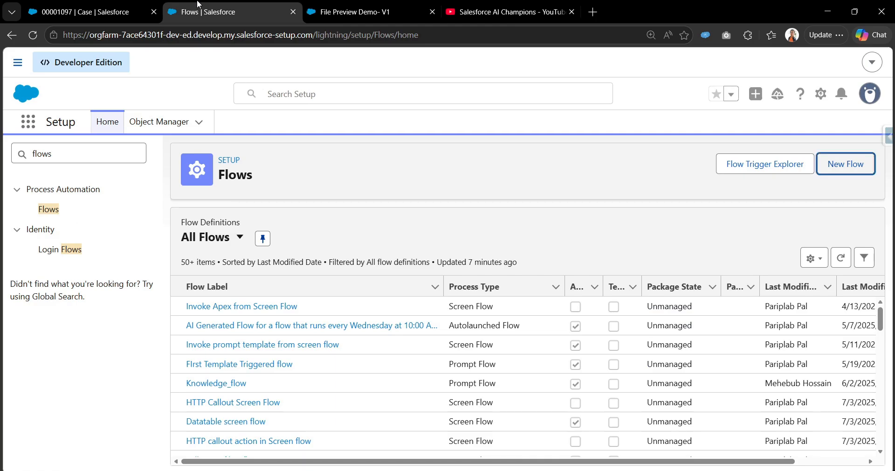
click(364, 5)
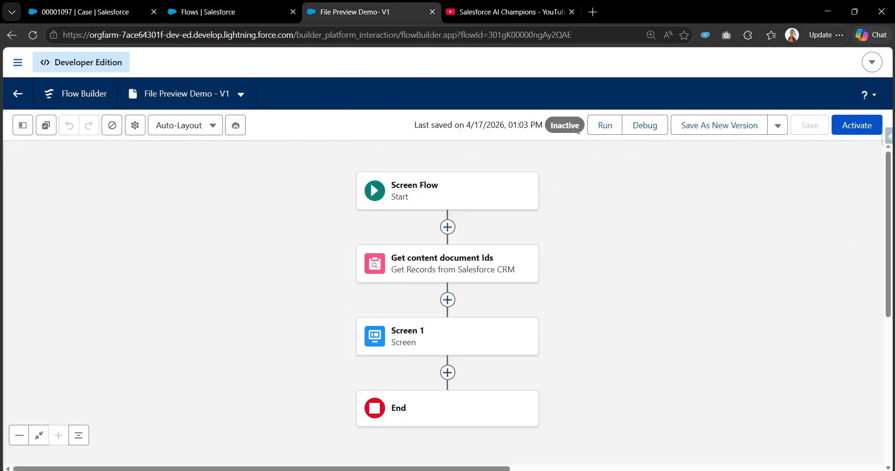
click(646, 126)
click(223, 453)
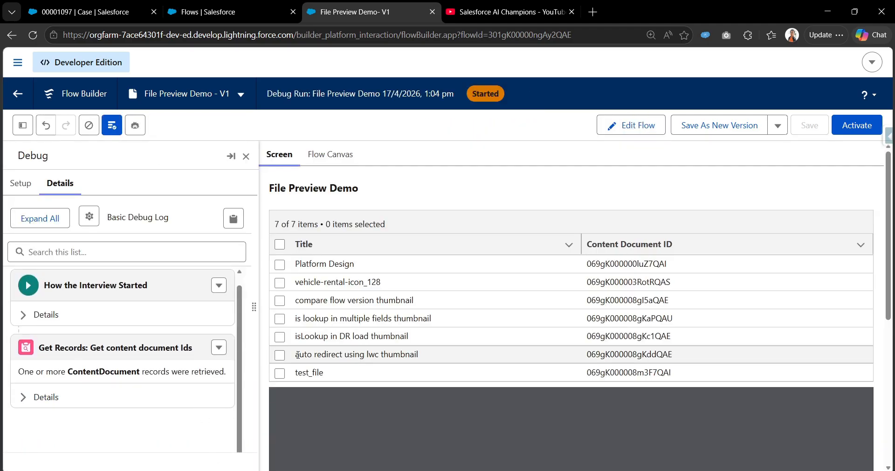
Step: Select the is lookup in multiple fields thumbnail row, then switch the selection to the test_file row
drag(299, 377, 355, 370)
click(280, 319)
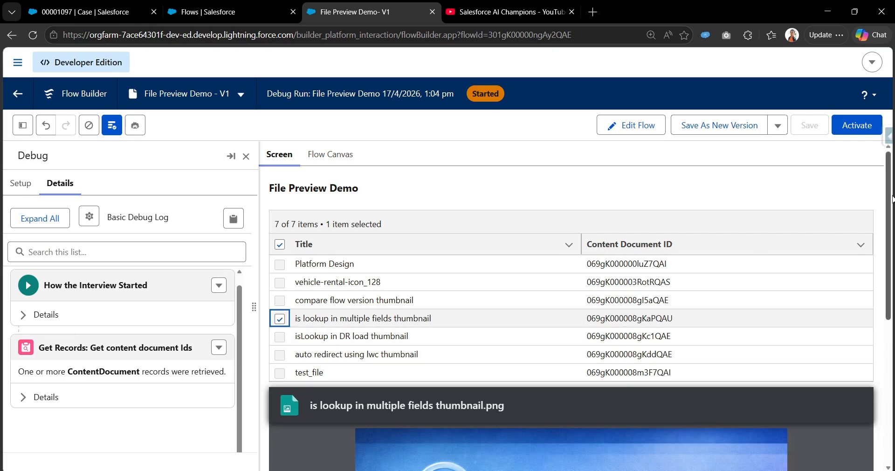
drag(889, 199, 891, 279)
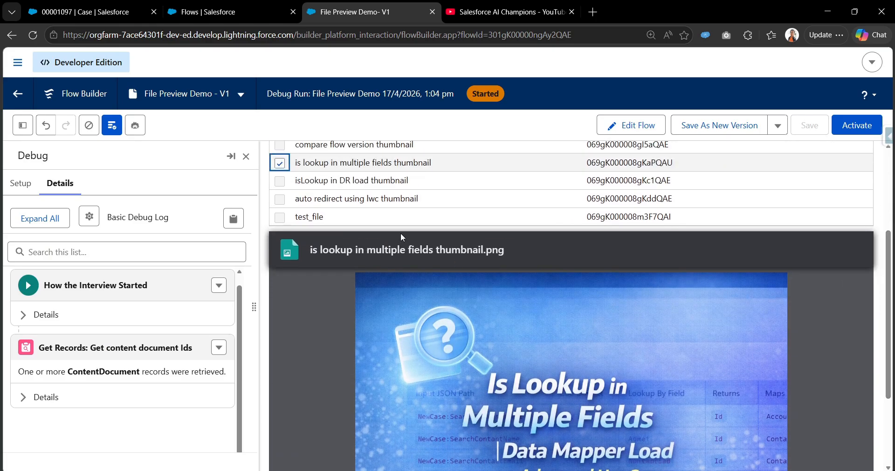
click(280, 164)
click(280, 217)
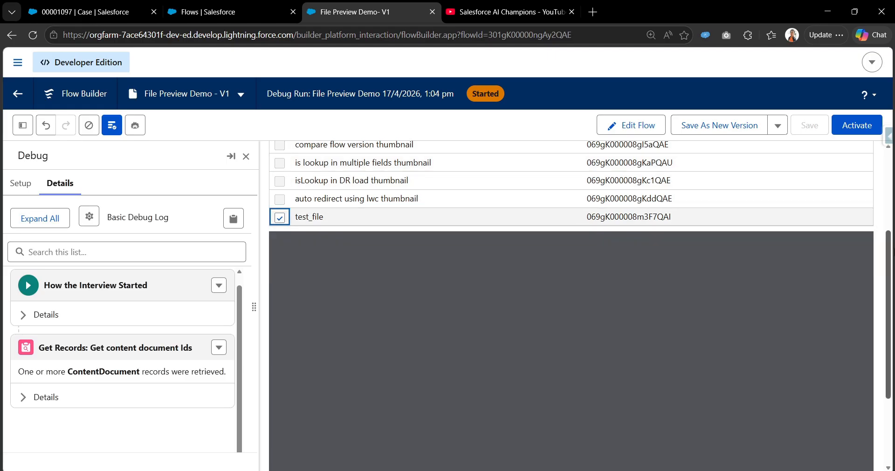
Step: Scroll through the test_file PDF preview and leave the debug run
drag(892, 257, 892, 293)
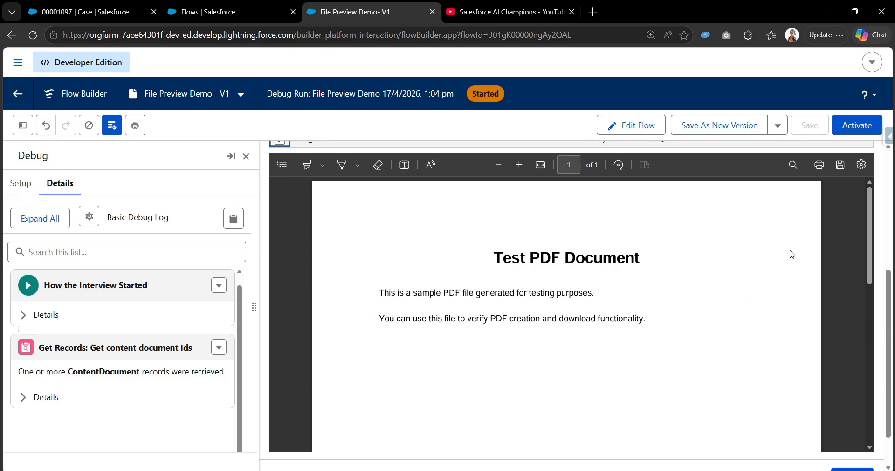
drag(874, 245, 884, 228)
click(863, 166)
click(702, 217)
drag(888, 303, 894, 164)
click(616, 125)
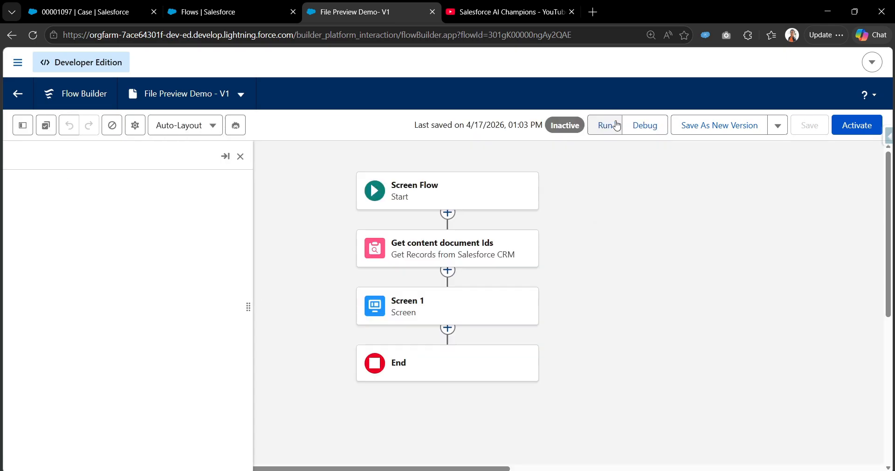
drag(577, 303, 548, 256)
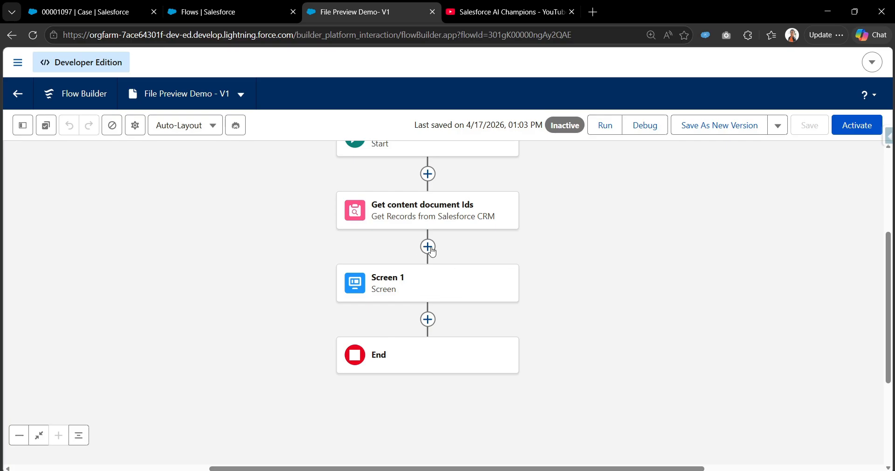
drag(536, 243, 540, 235)
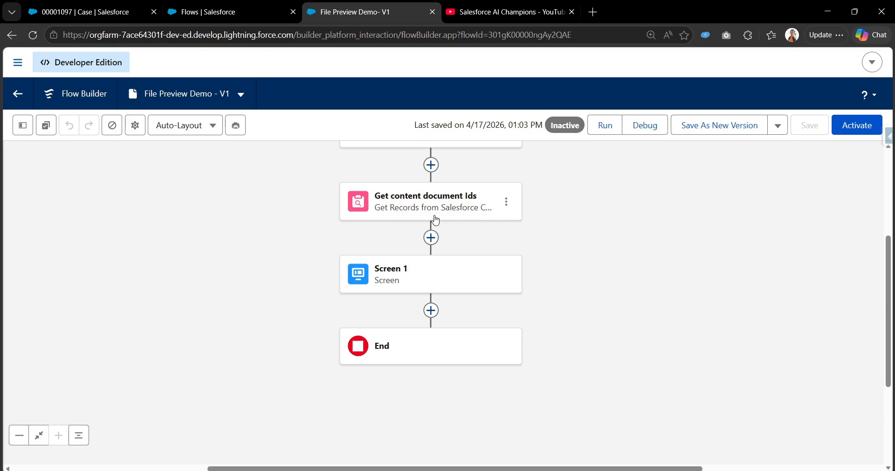
Step: Open the Get content document Ids element and set its condition requirements to All Conditions Are Met (AND)
drag(618, 212, 604, 252)
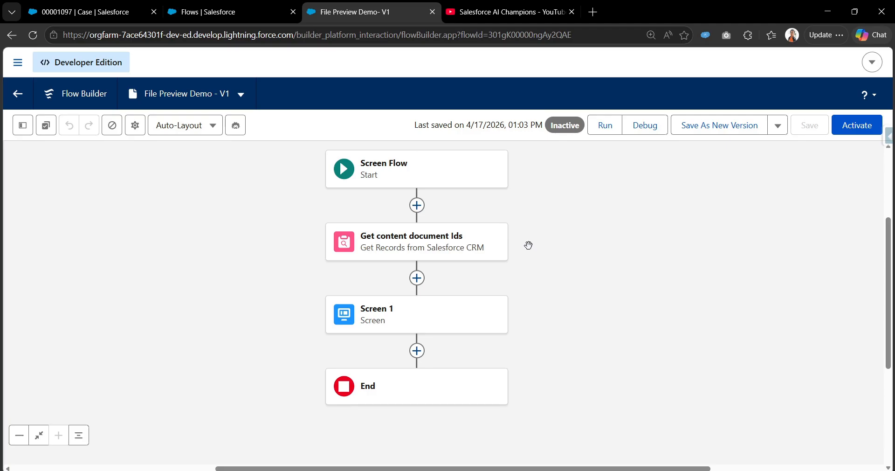
click(468, 247)
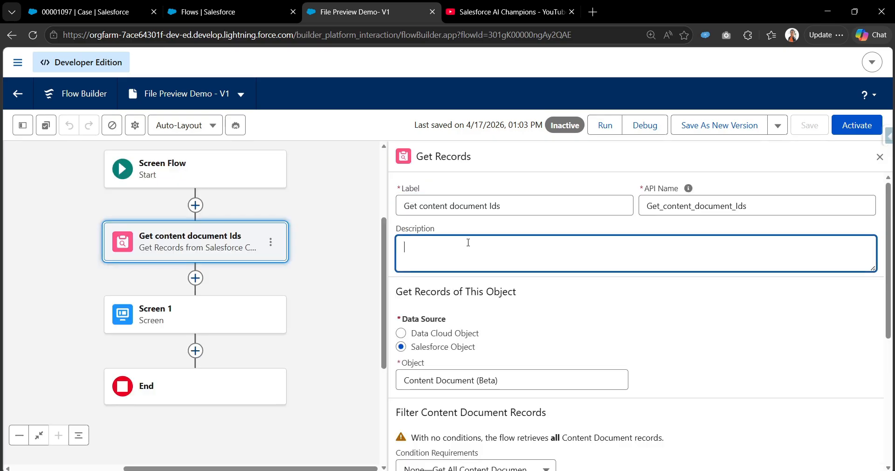
scroll(471, 243, down, 6)
click(474, 241)
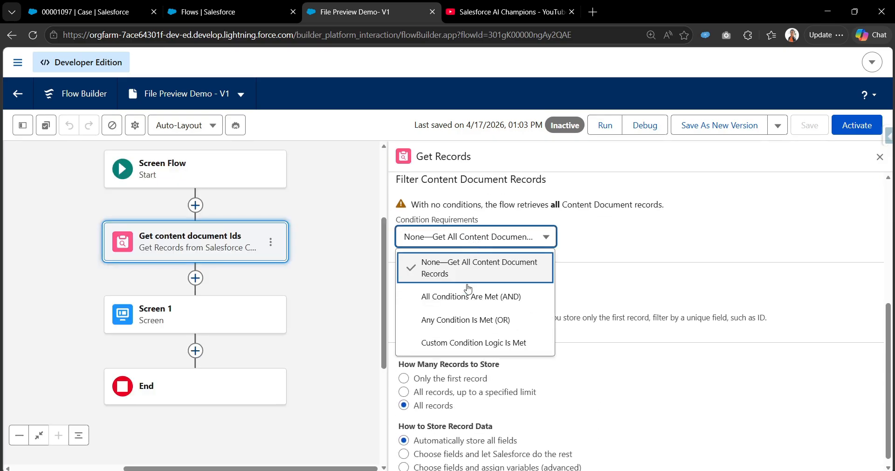
click(468, 294)
click(478, 274)
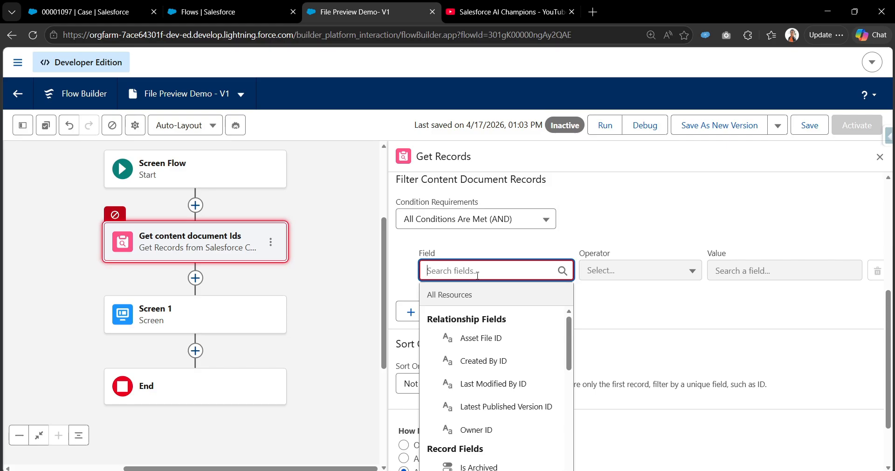
text(lin)
key(BackSpace)
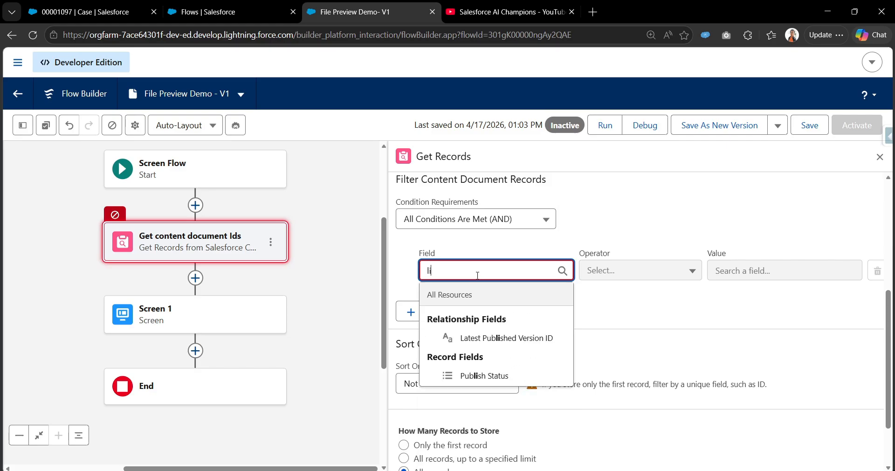
key(BackSpace)
key(BackSpace)
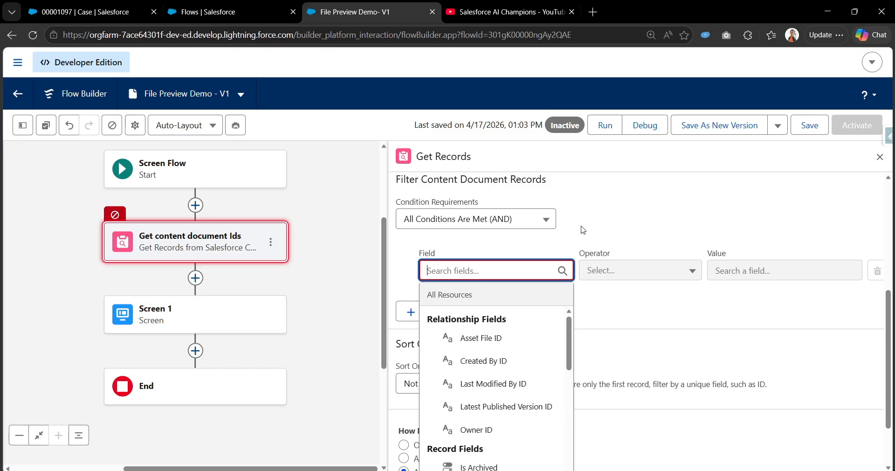
Step: Add a Get Records element between the Start and the Get content document Ids element
drag(289, 220, 293, 255)
scroll(445, 258, up, 3)
scroll(445, 257, up, 1)
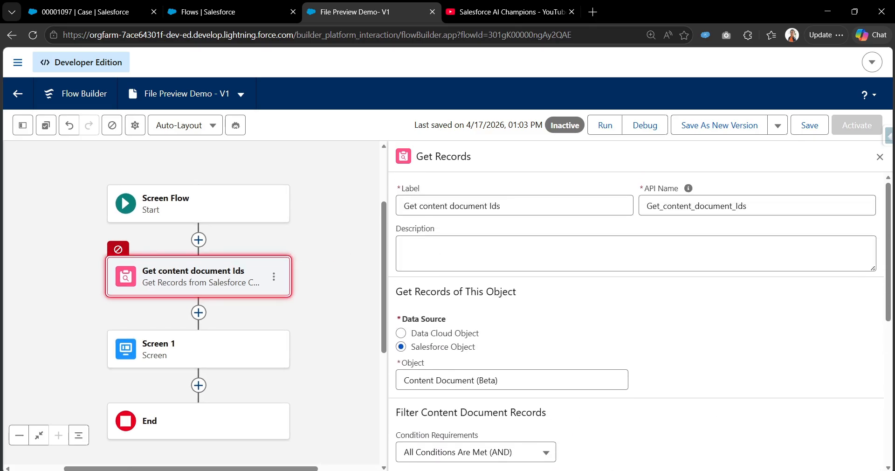
click(198, 240)
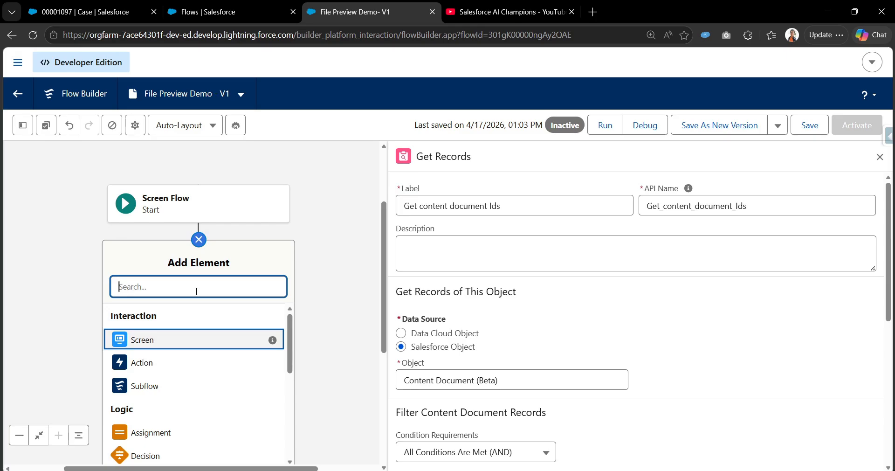
text(s)
key(BackSpace)
text(get)
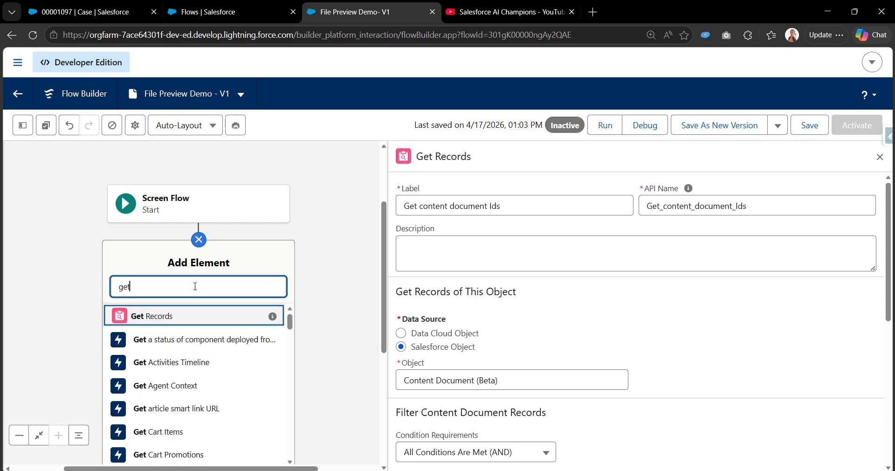
click(181, 315)
Step: Set the new Get Records element's object to Content Document Link
click(444, 379)
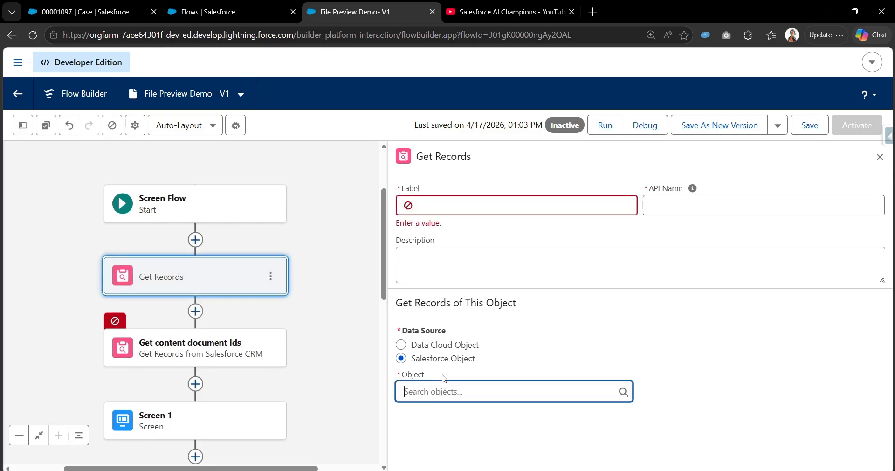
text(conten)
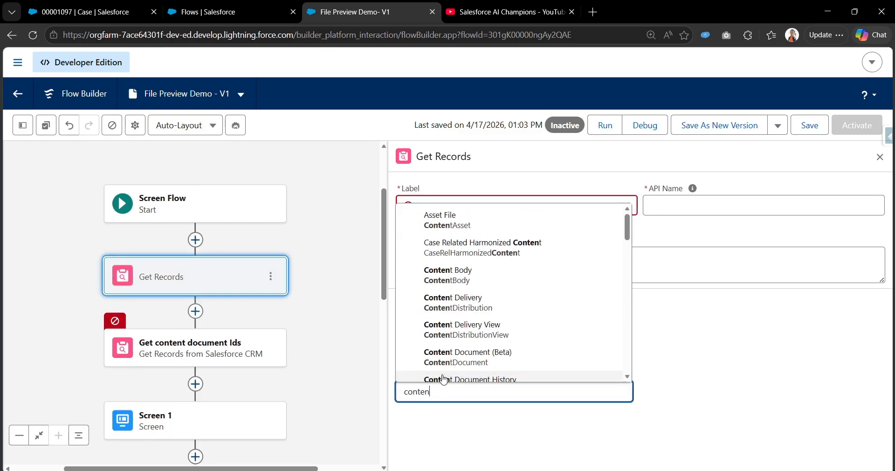
text(tDoc)
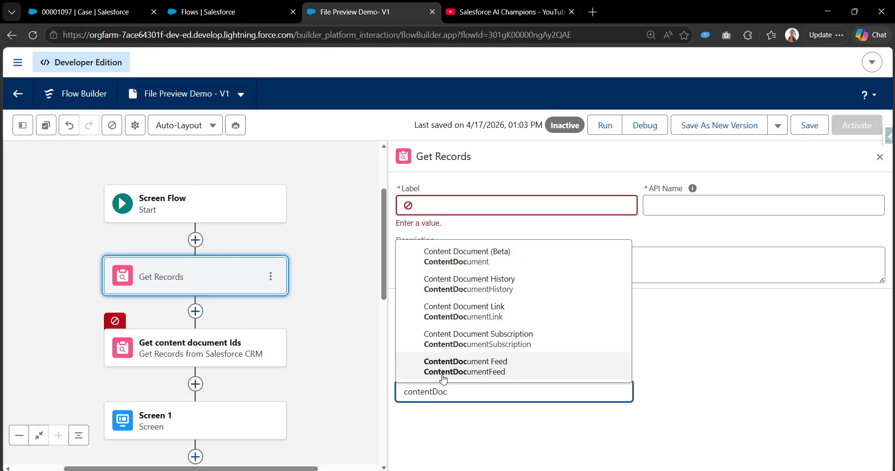
click(420, 311)
Step: Add a filter condition on Linked Entity ID with the Equals operator
scroll(490, 306, down, 5)
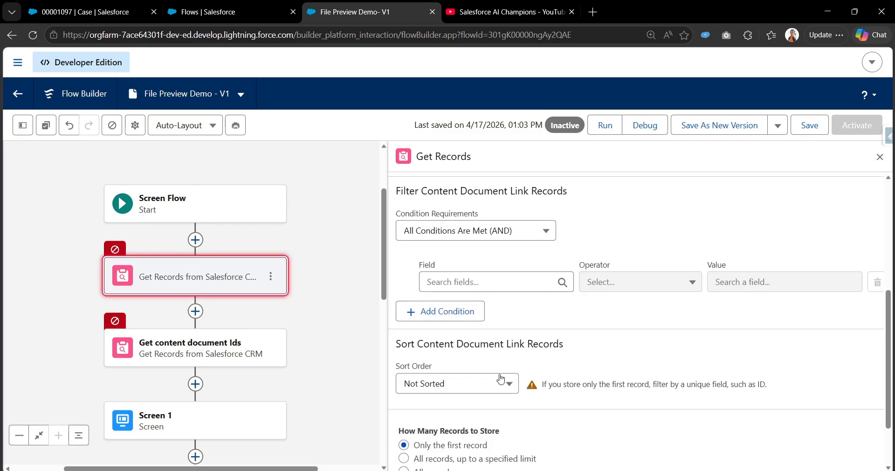
click(486, 280)
text(lin)
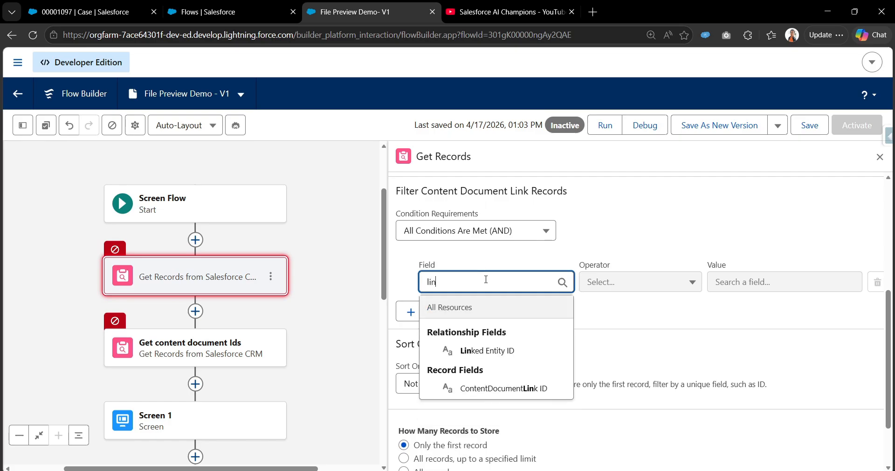
click(508, 358)
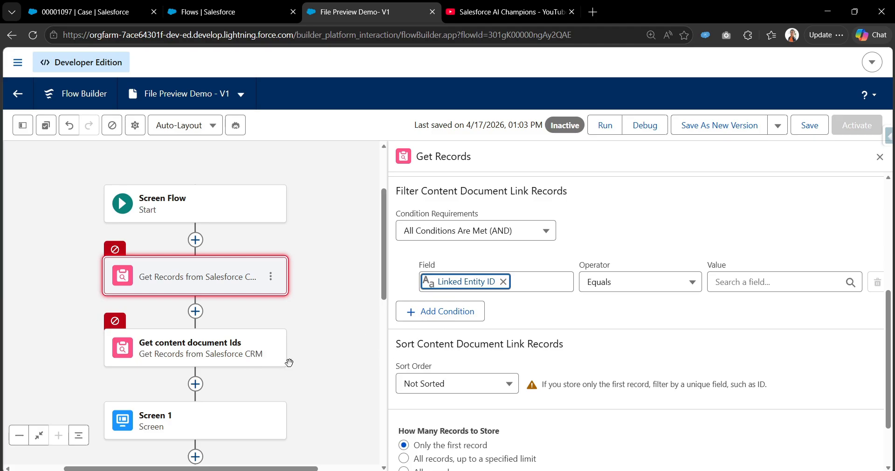
Step: Open Screen 1 for editing and search the components for file
drag(315, 358, 335, 243)
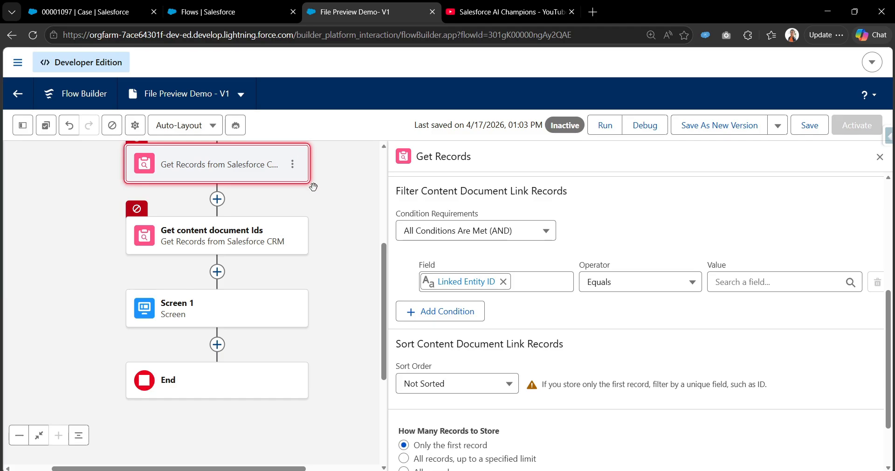
scroll(312, 186, up, 1)
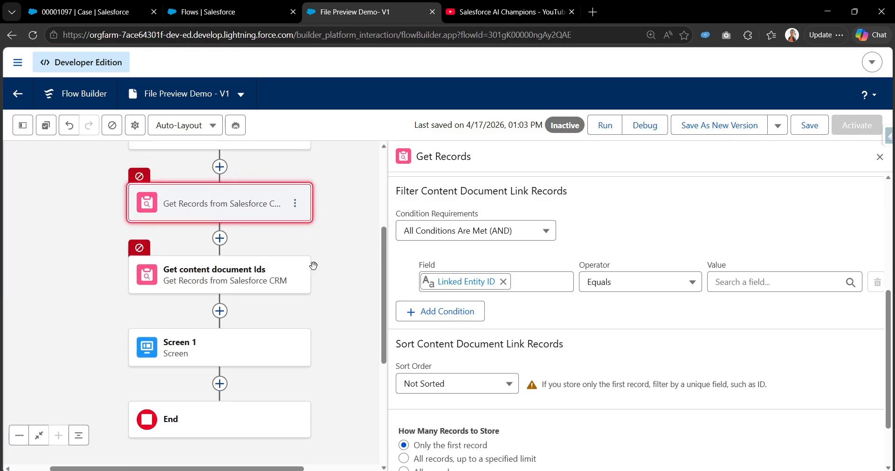
scroll(313, 263, down, 1)
double_click(265, 332)
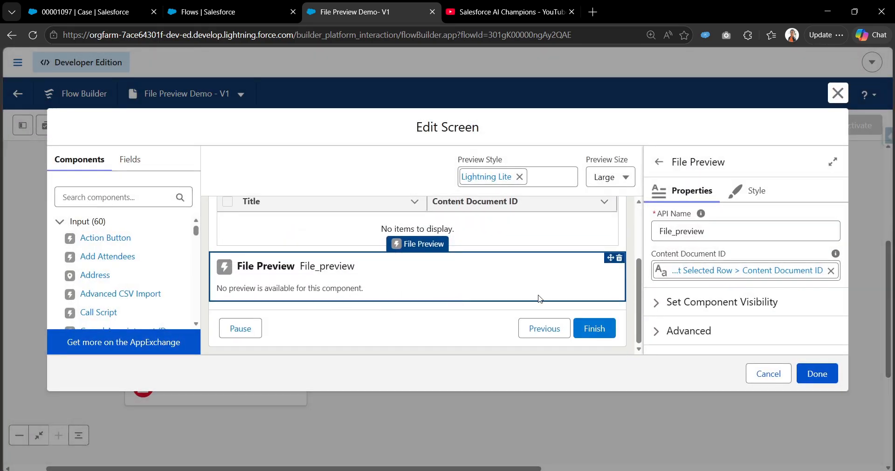
click(156, 198)
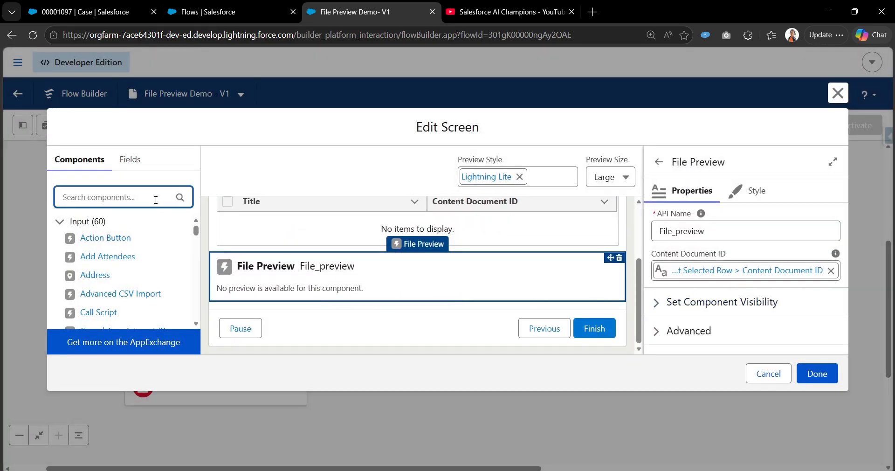
text(file)
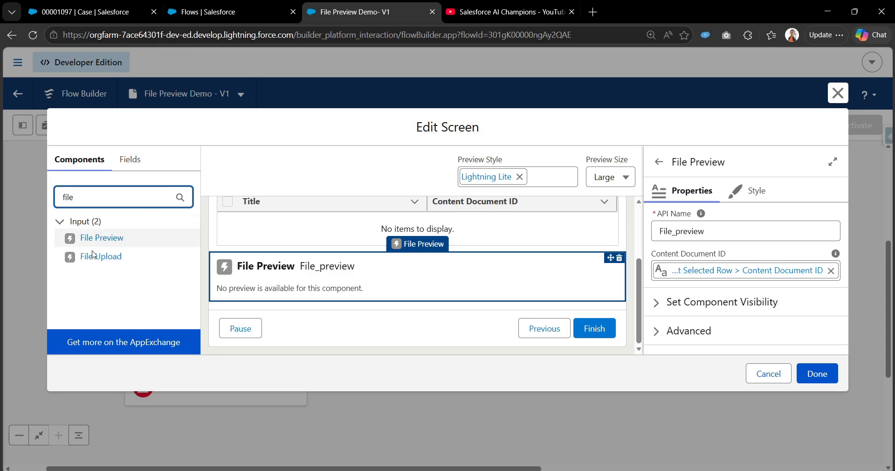